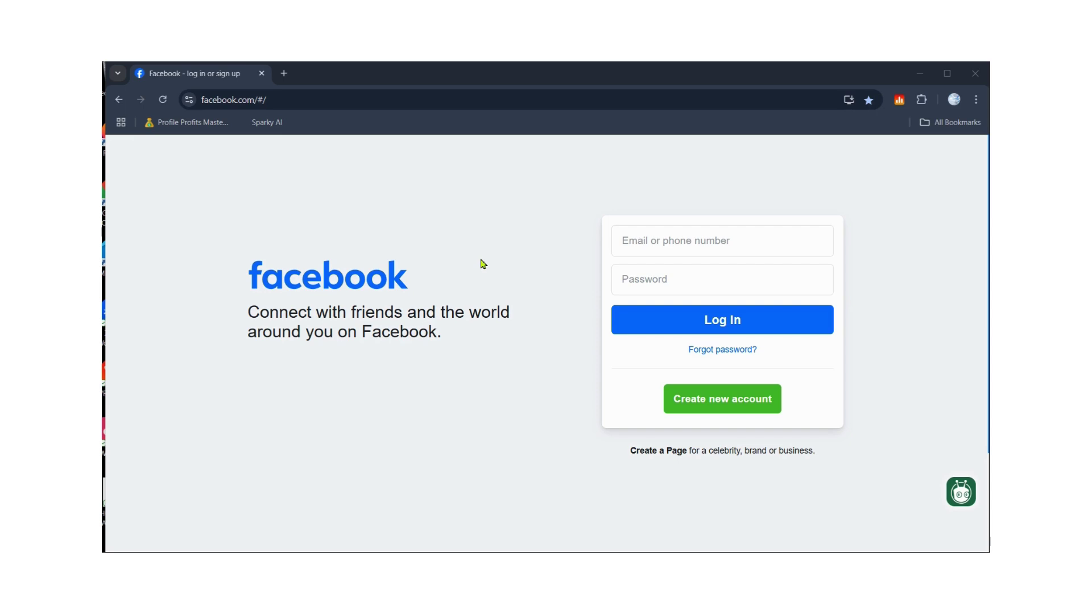
Open Chrome's main menu over the Facebook login page.
click(976, 101)
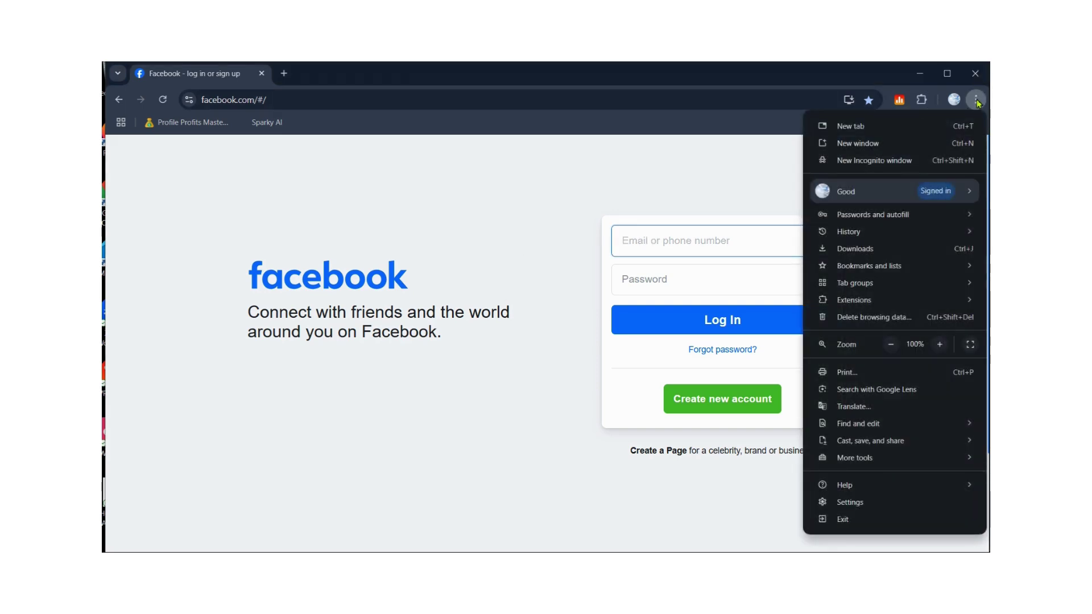
Open the Delete browsing data dialog under Privacy and security, on its Advanced options.
click(872, 504)
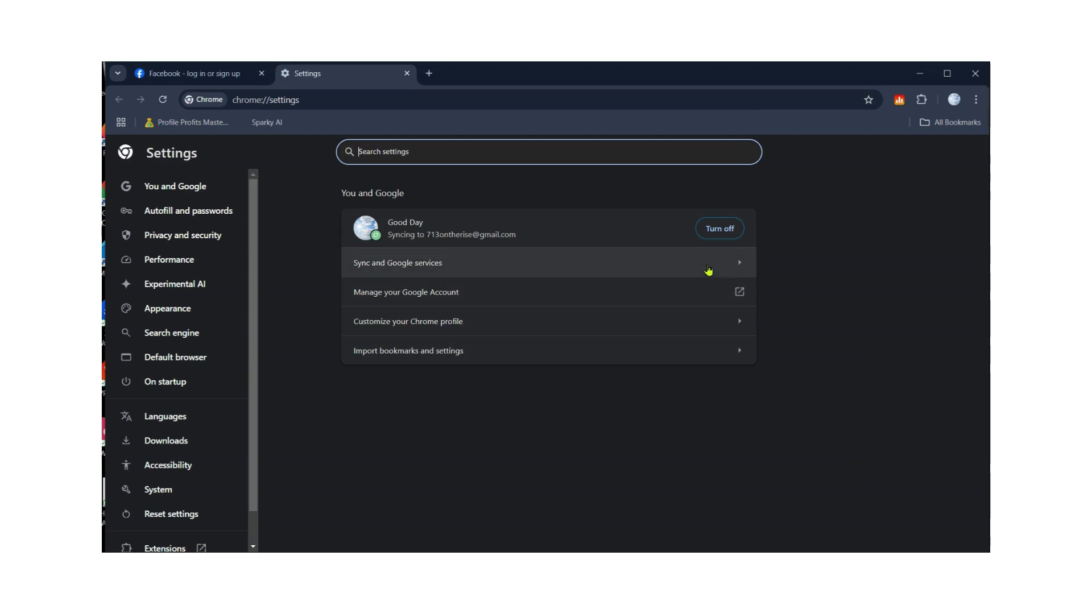
click(203, 241)
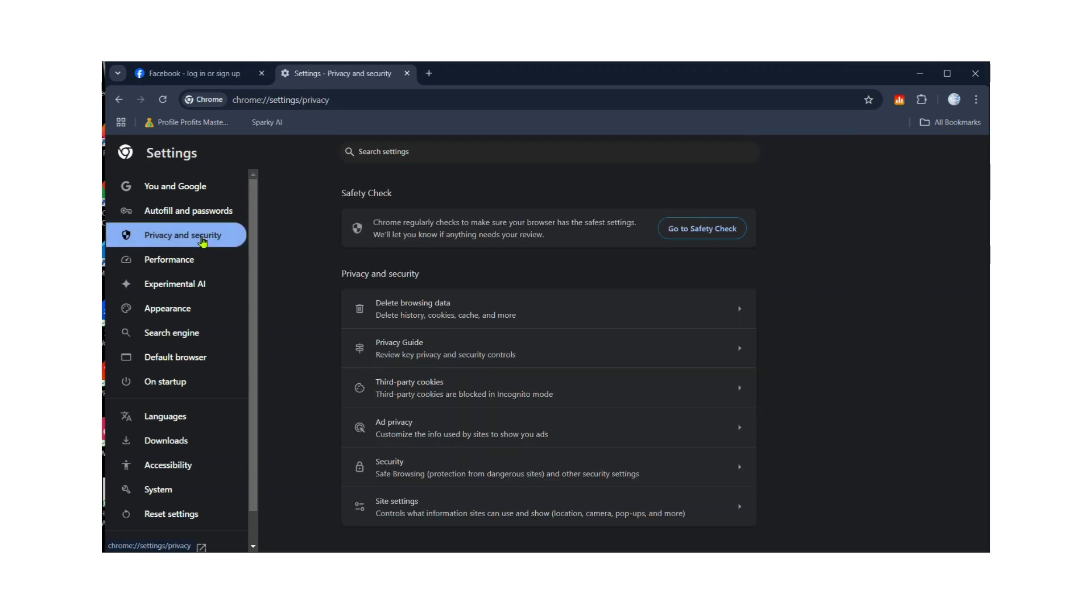
click(502, 319)
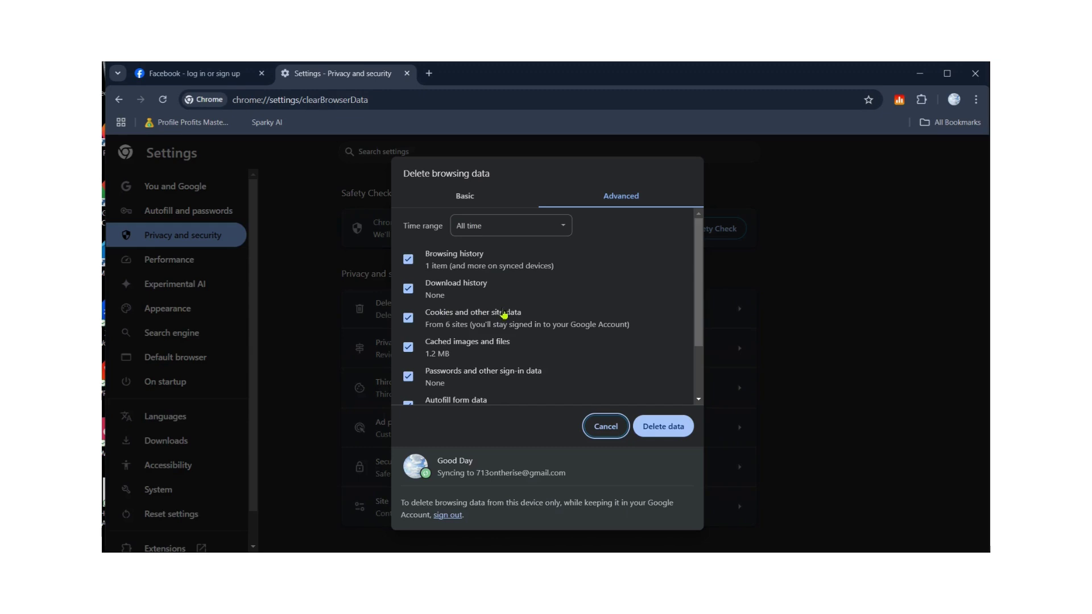
click(479, 205)
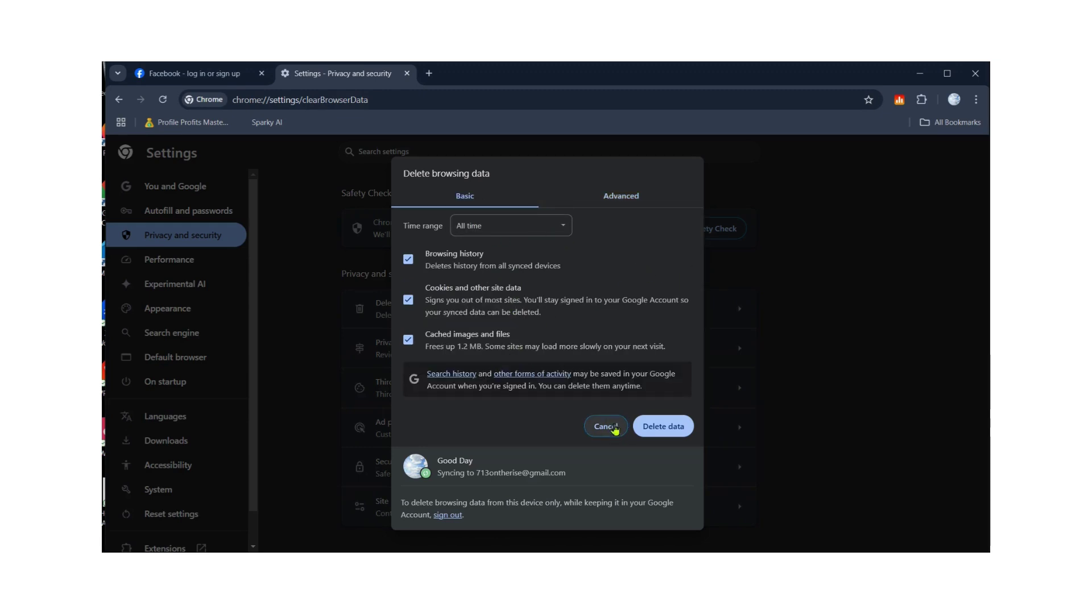
click(632, 195)
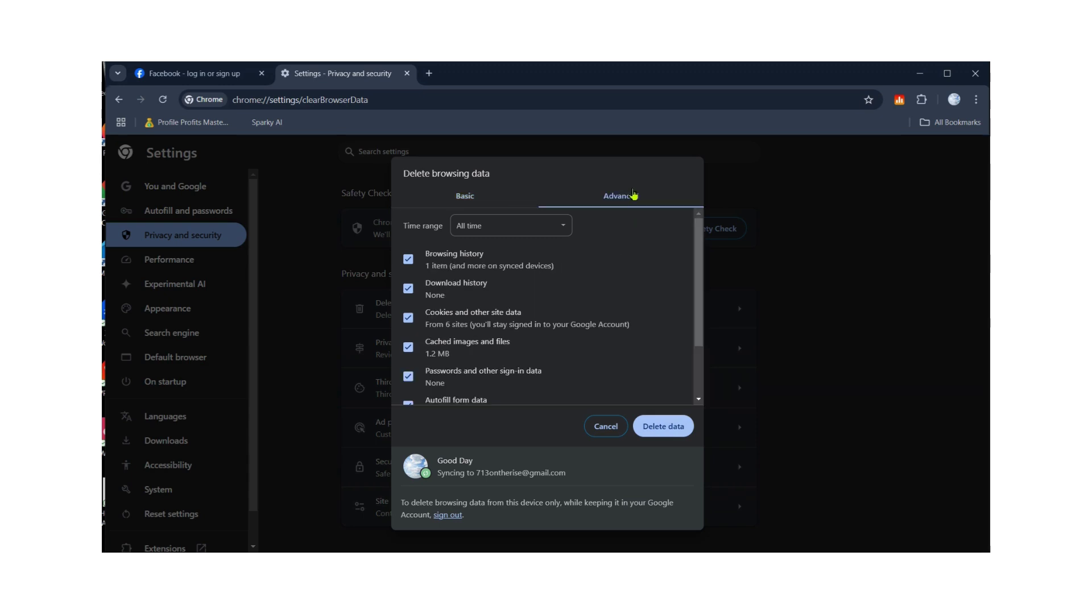
Delete all browsing data for All time, then close the Chrome window.
drag(698, 287, 695, 378)
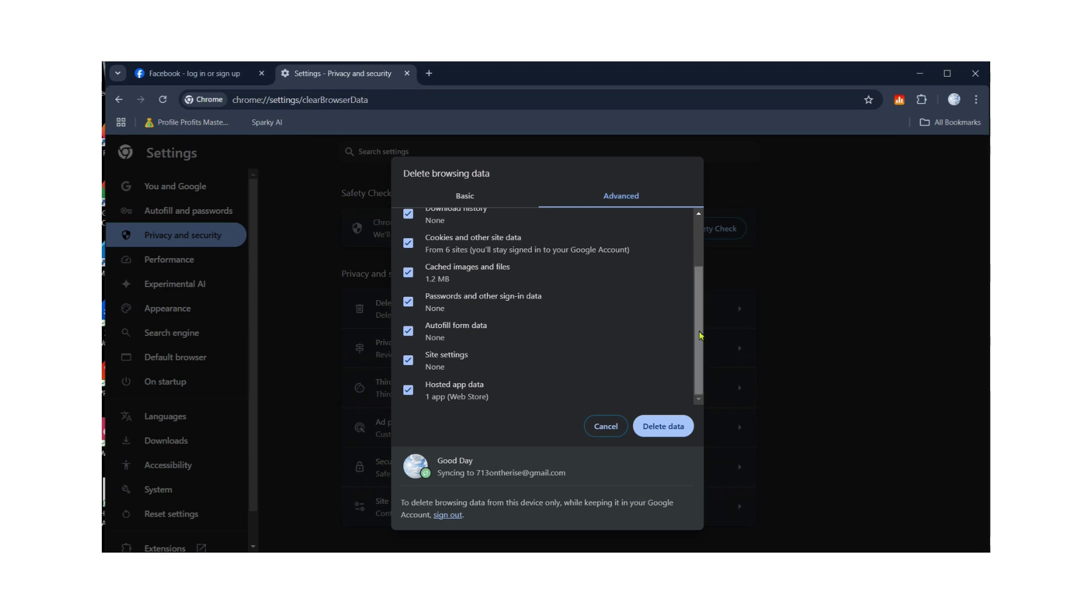
scroll(696, 335, up, 2)
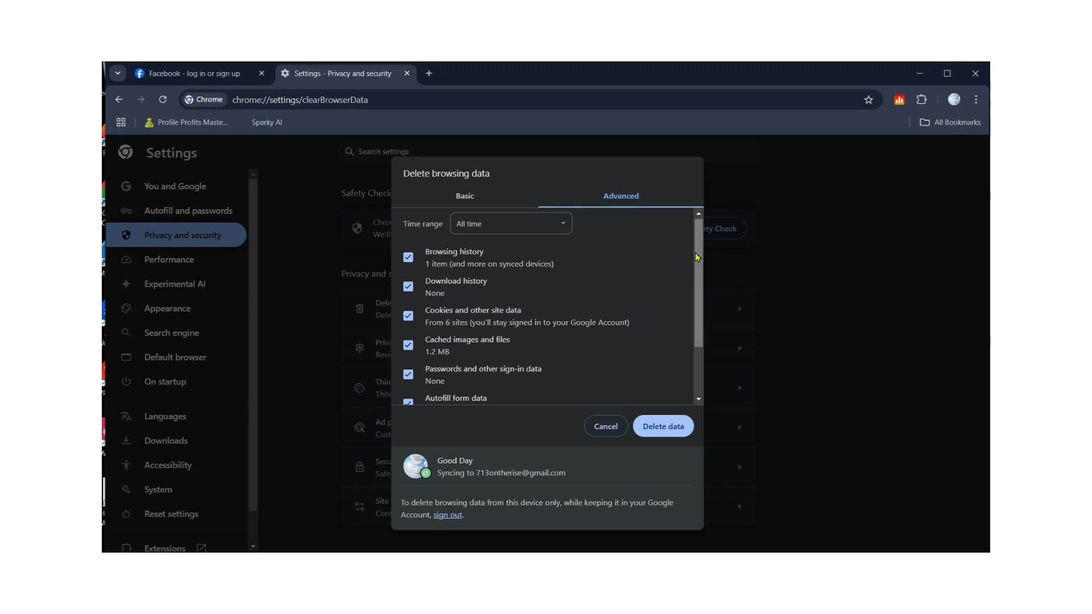
scroll(690, 355, down, 2)
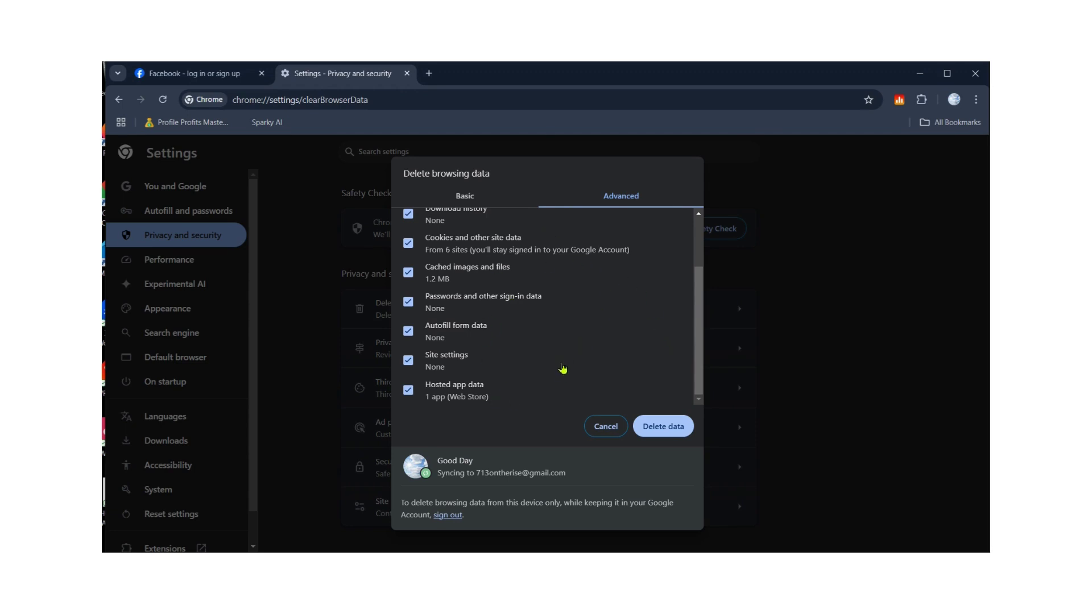
click(699, 245)
drag(699, 246, 685, 354)
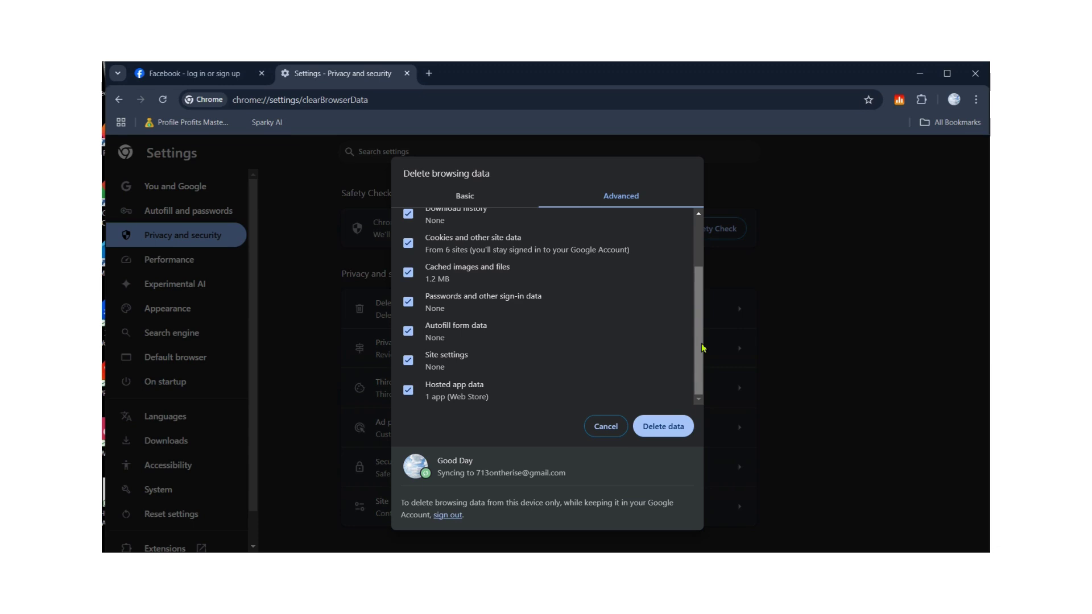
click(671, 432)
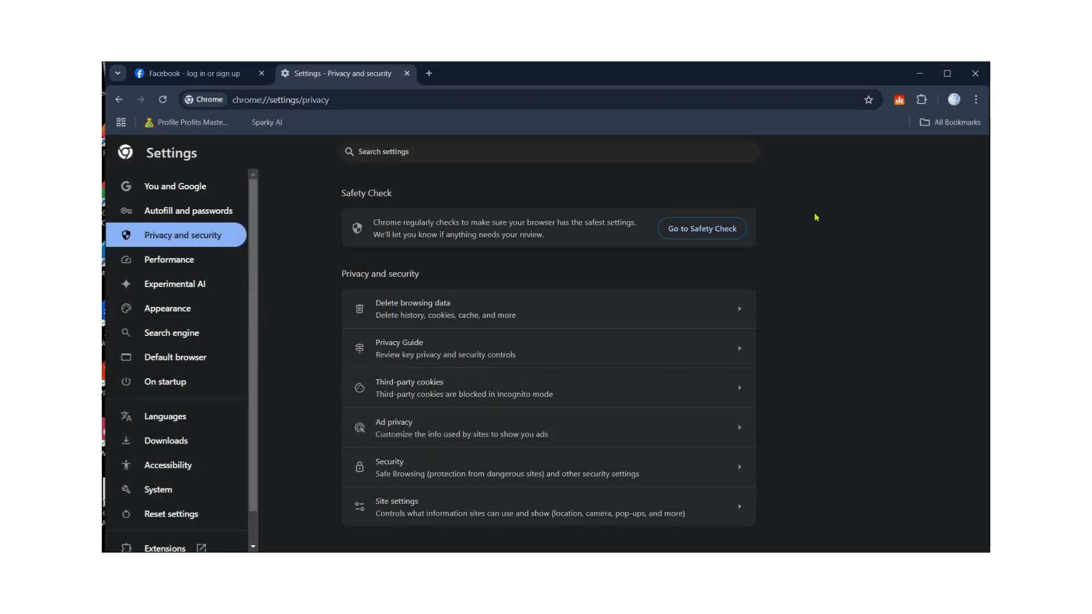
click(974, 73)
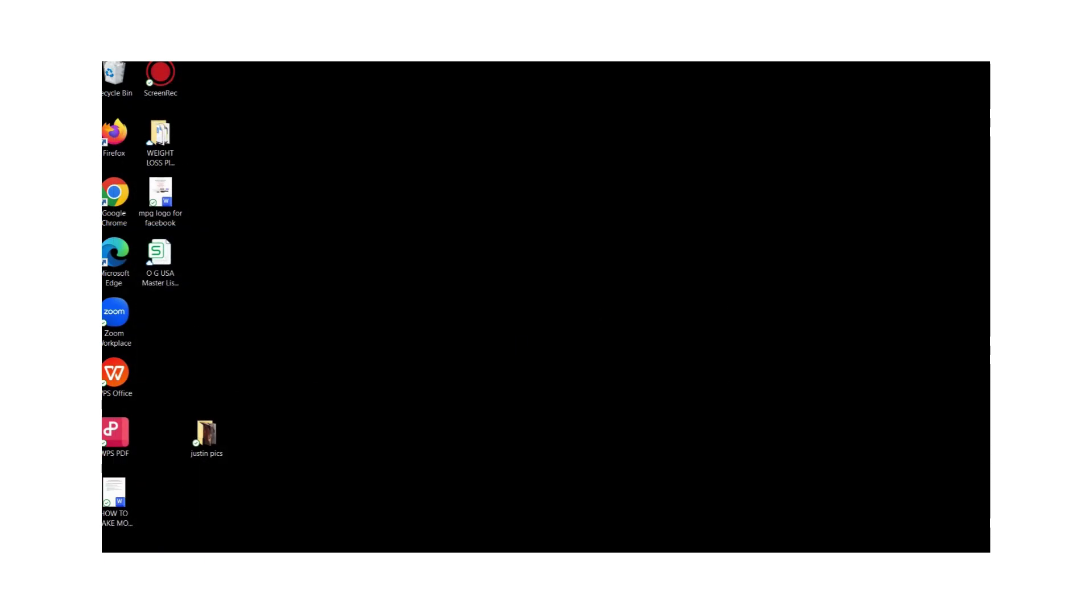
Relaunch Chrome maximized in the signed-in profile and load facebook.com.
double_click(116, 192)
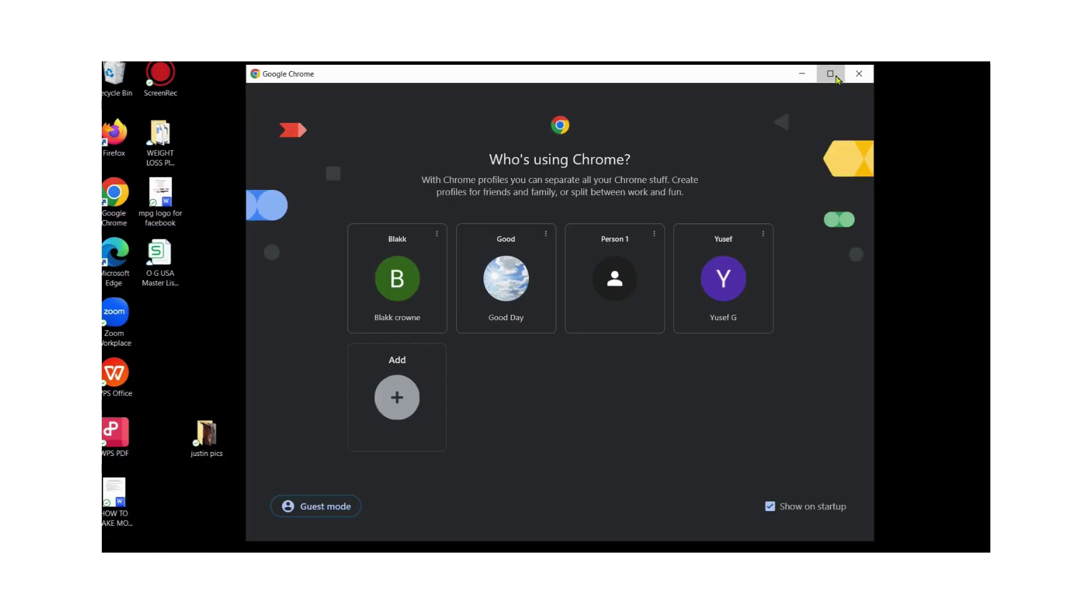
click(834, 70)
click(443, 357)
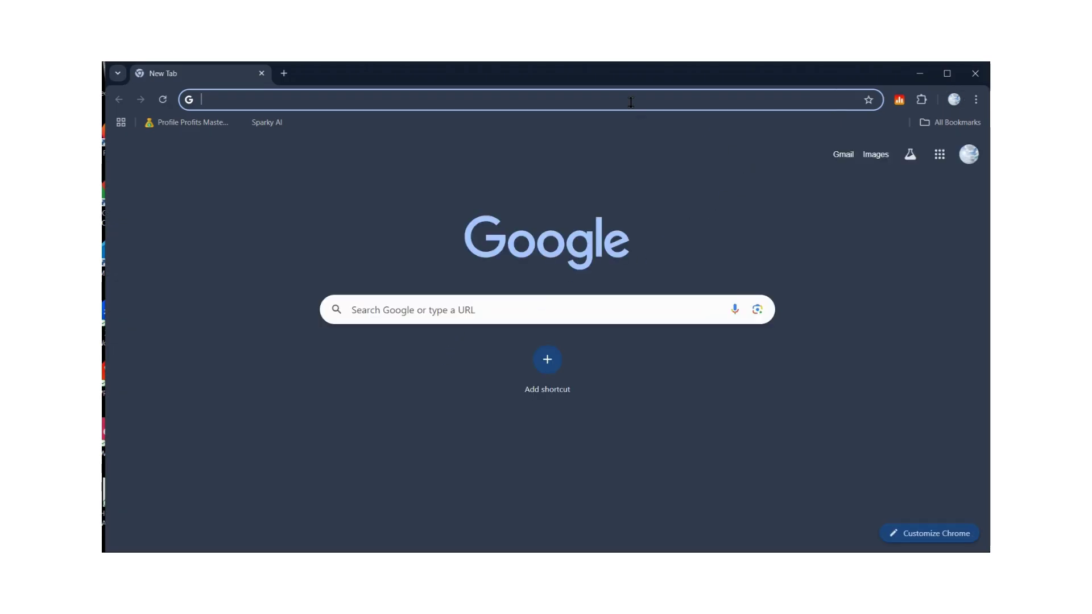
text(face)
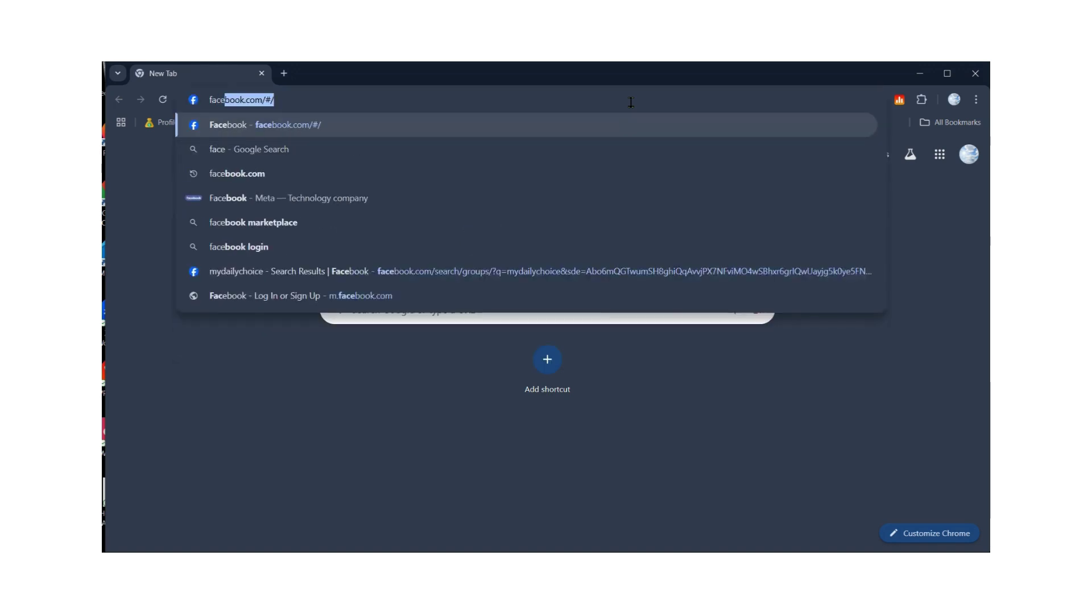
text(book)
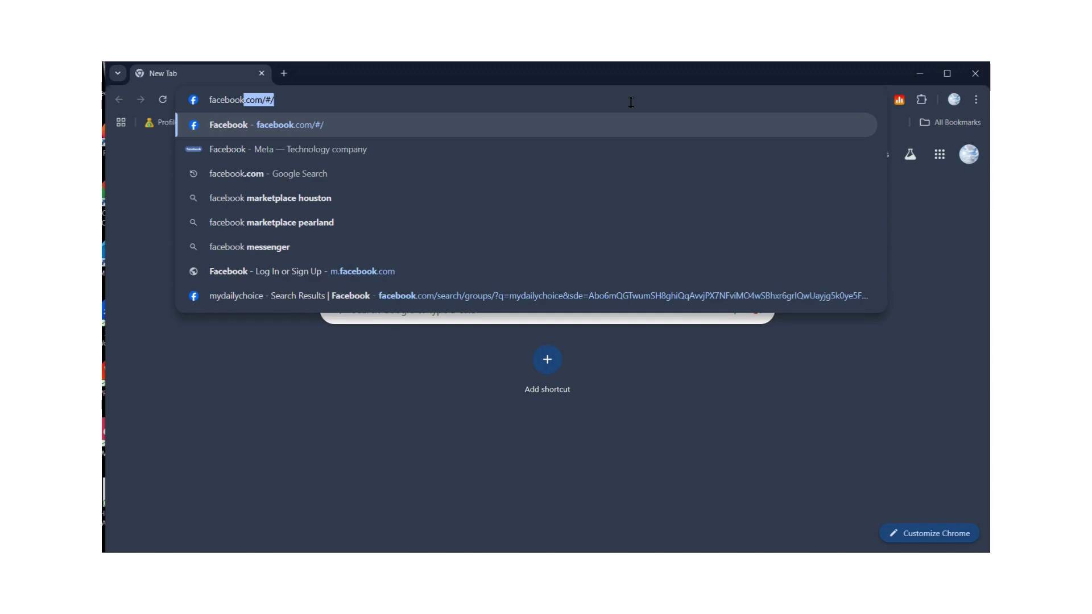
text(.com)
key(Return)
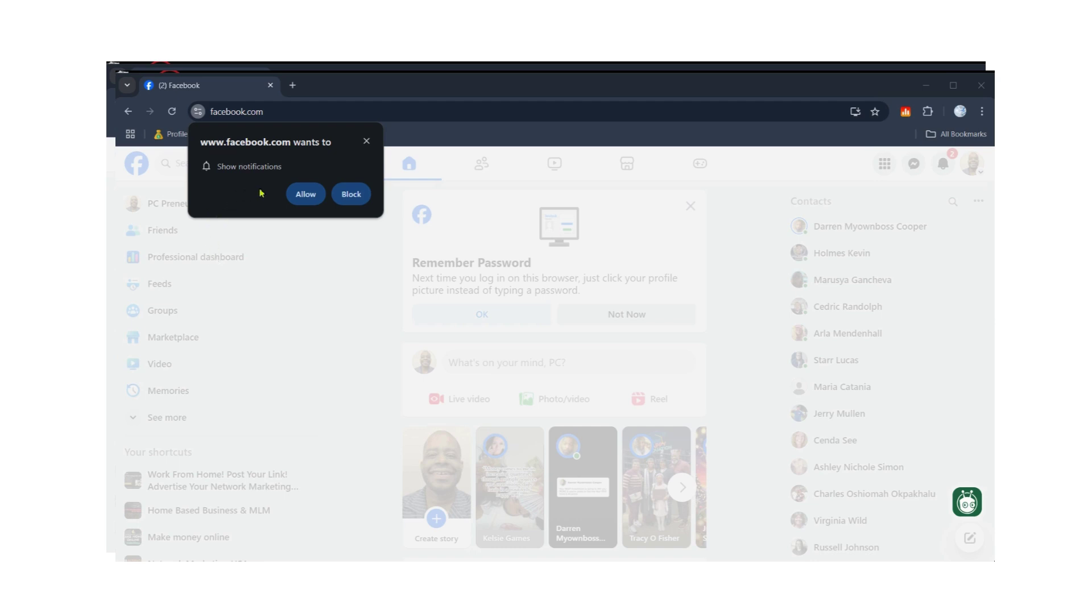
Allow Facebook notifications, decline saving the password, and view facebook.com's site information.
click(296, 194)
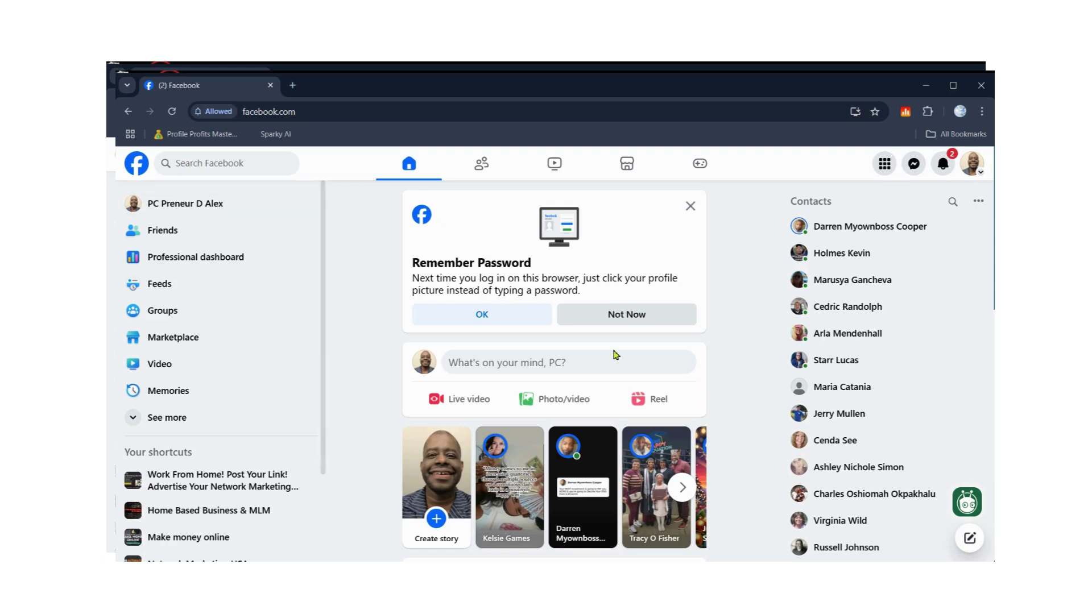
click(636, 319)
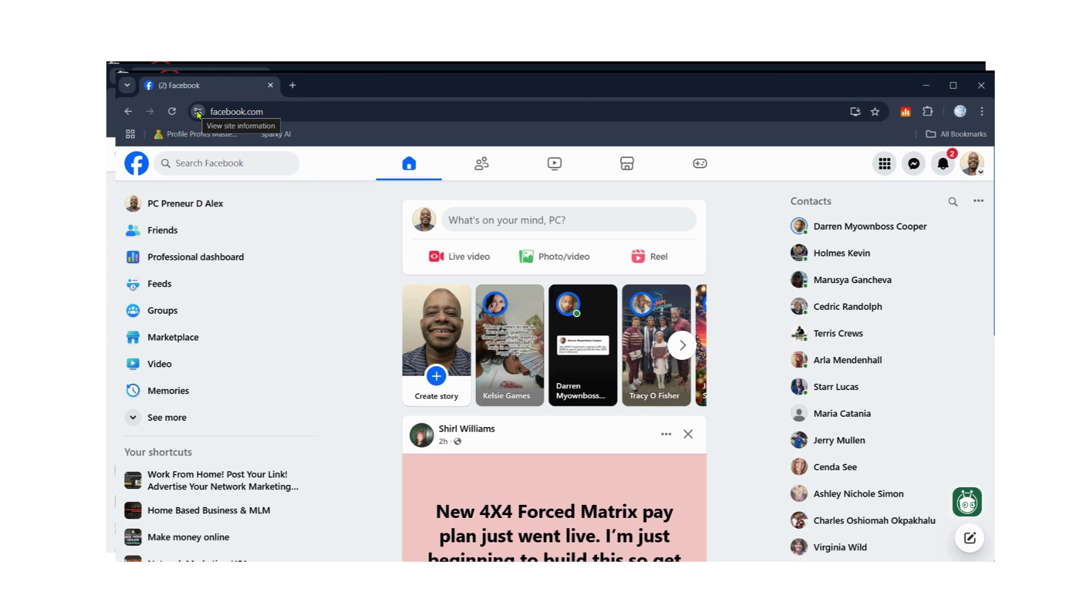
click(197, 113)
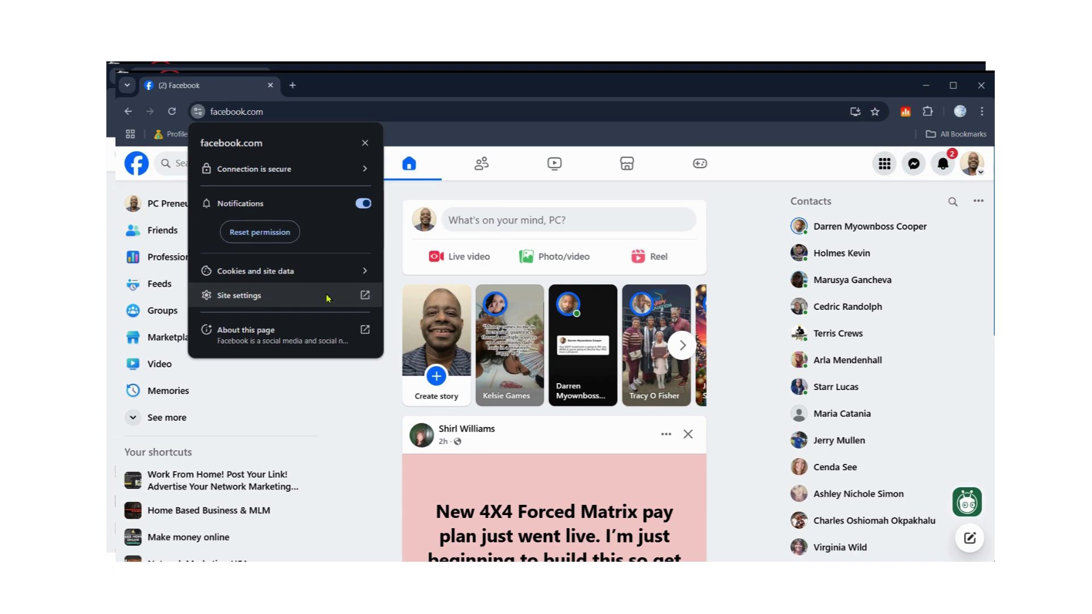
Set Clipboard to Allow in facebook.com's site settings and return to the Facebook tab.
click(366, 297)
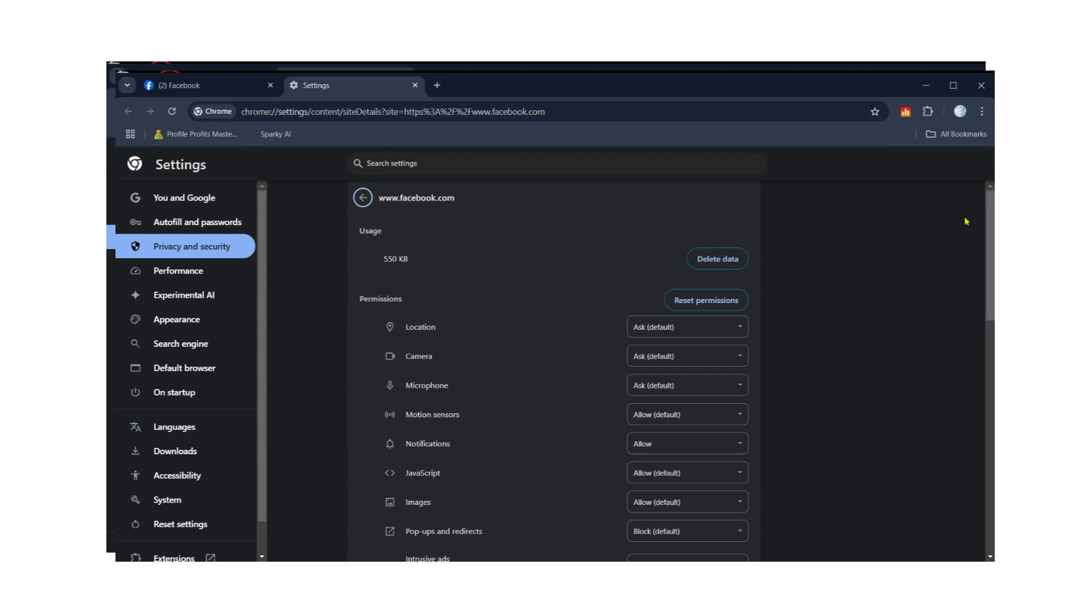
drag(990, 219, 976, 417)
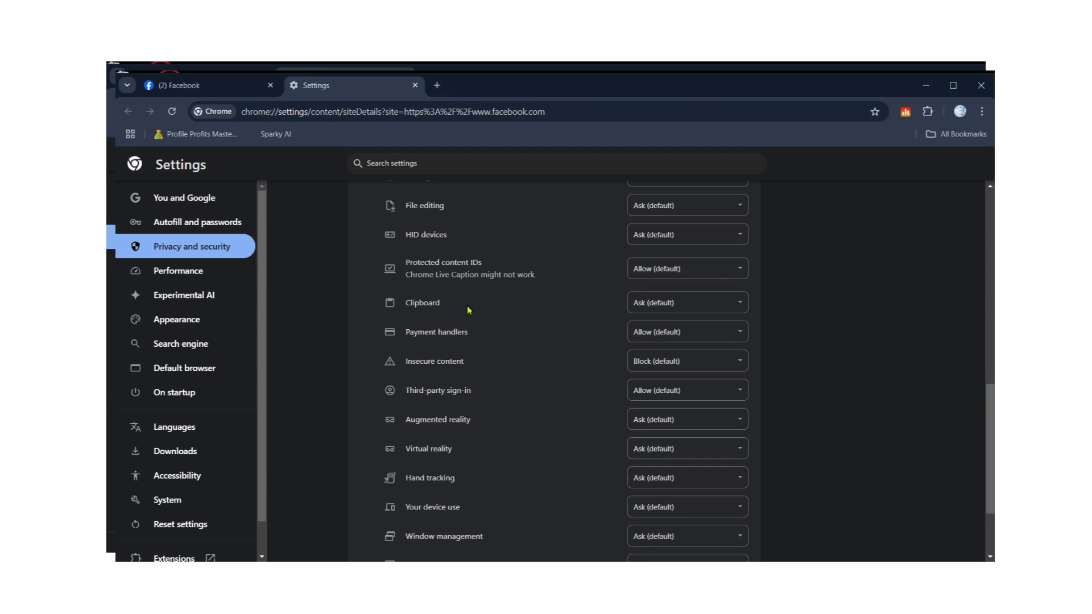
click(665, 307)
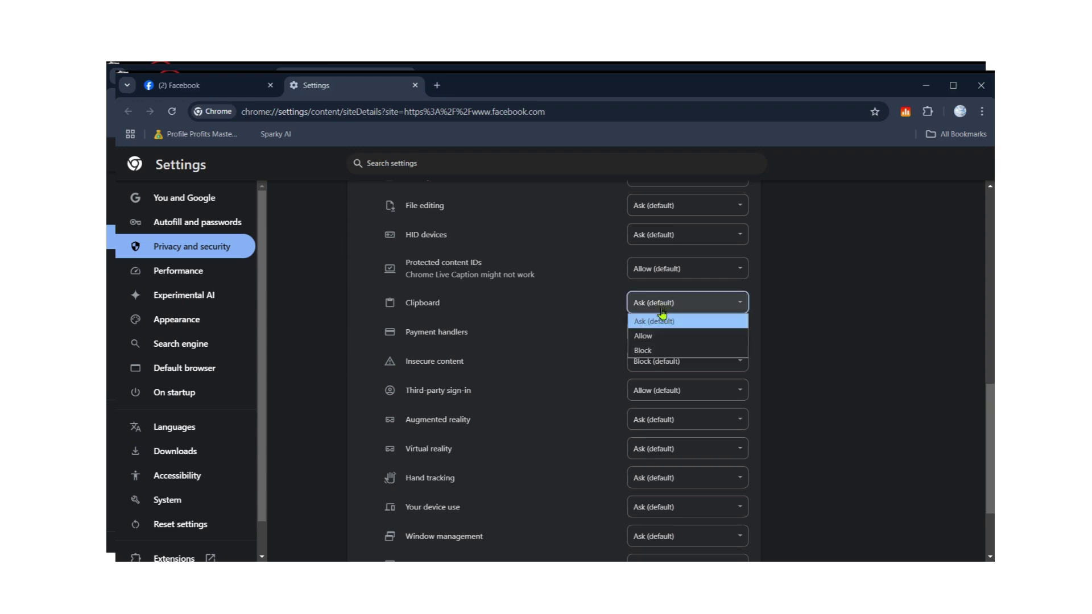
click(649, 340)
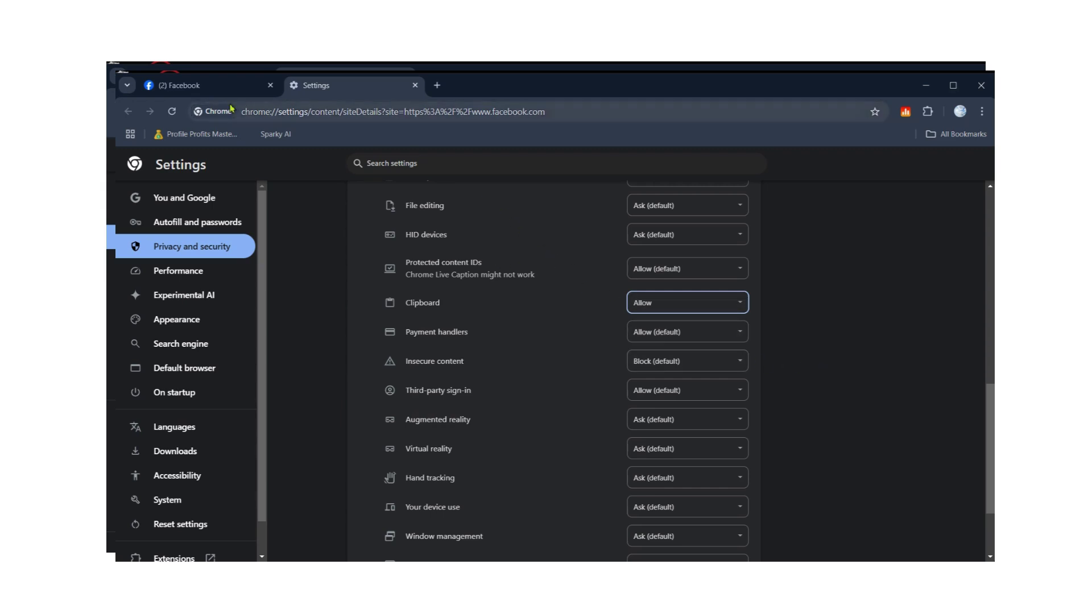
click(215, 85)
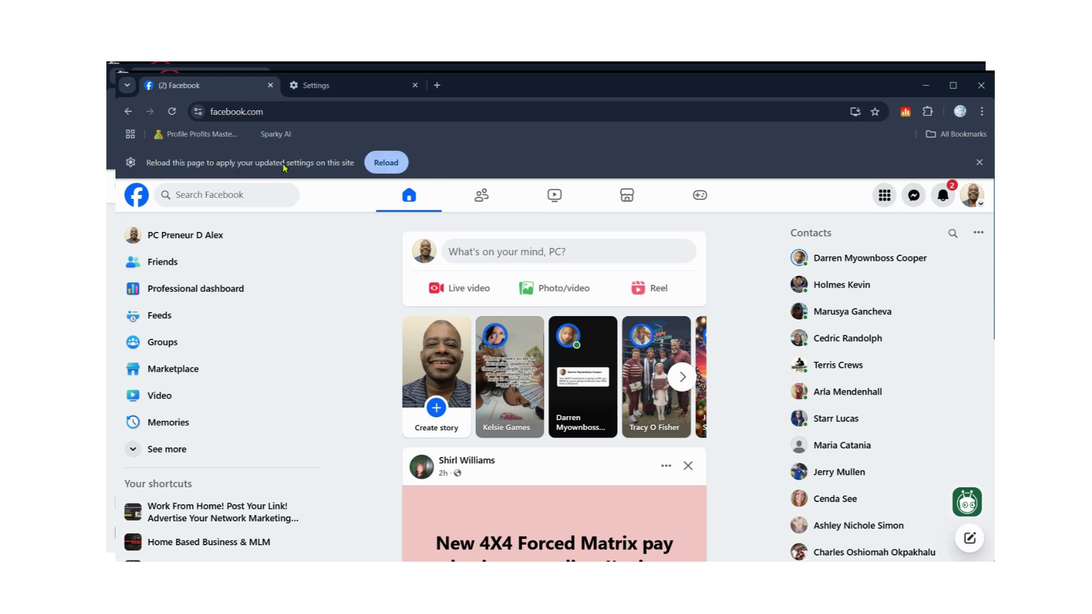
Reload Facebook, decline saving the password, then launch and close Friend Connector Pro.
click(385, 163)
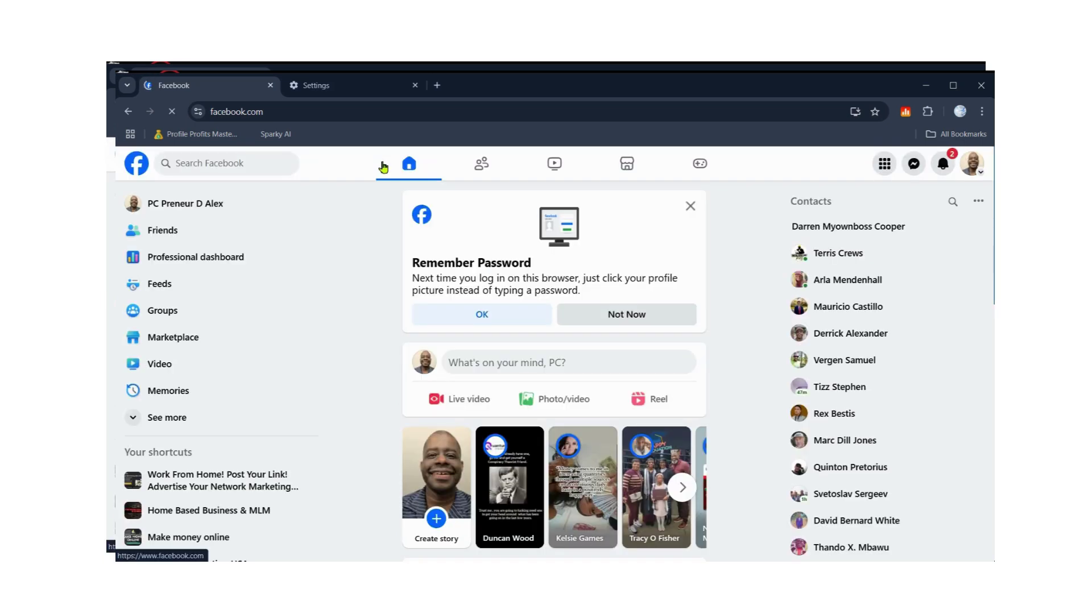
click(620, 325)
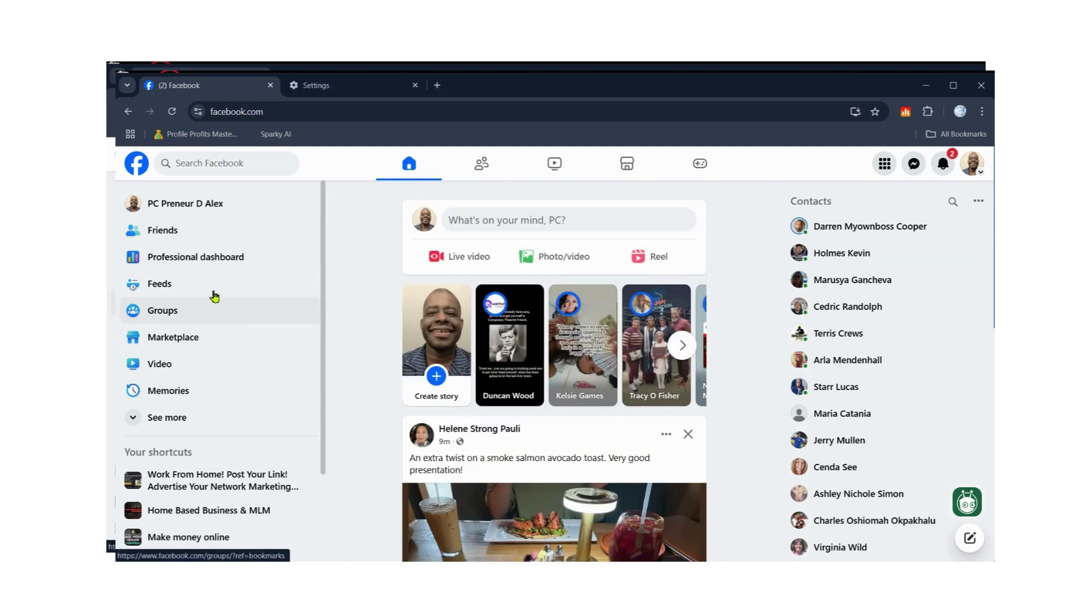
click(927, 111)
click(788, 233)
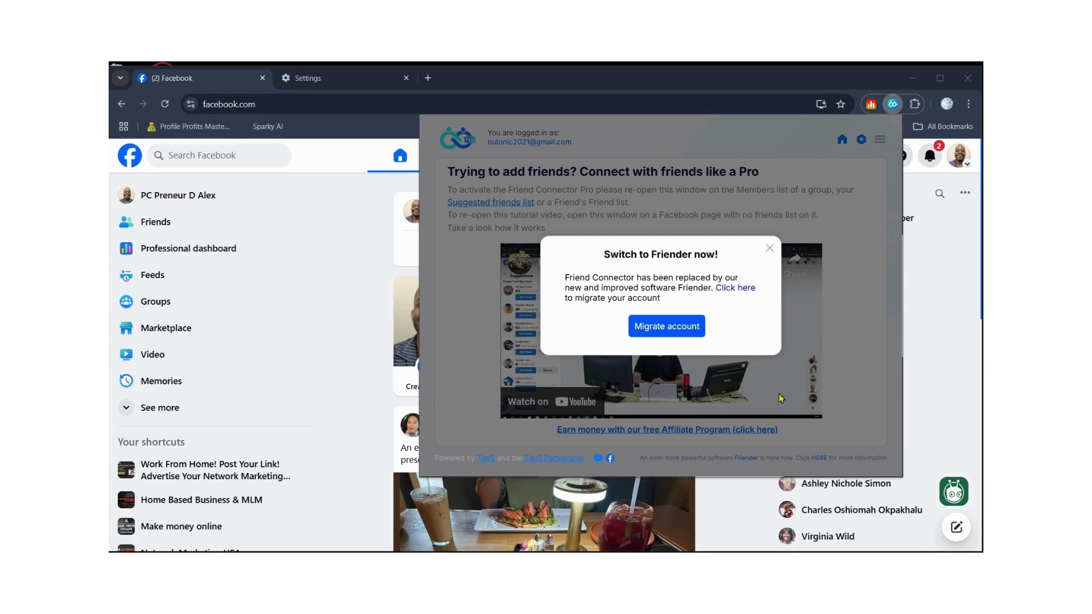
click(769, 248)
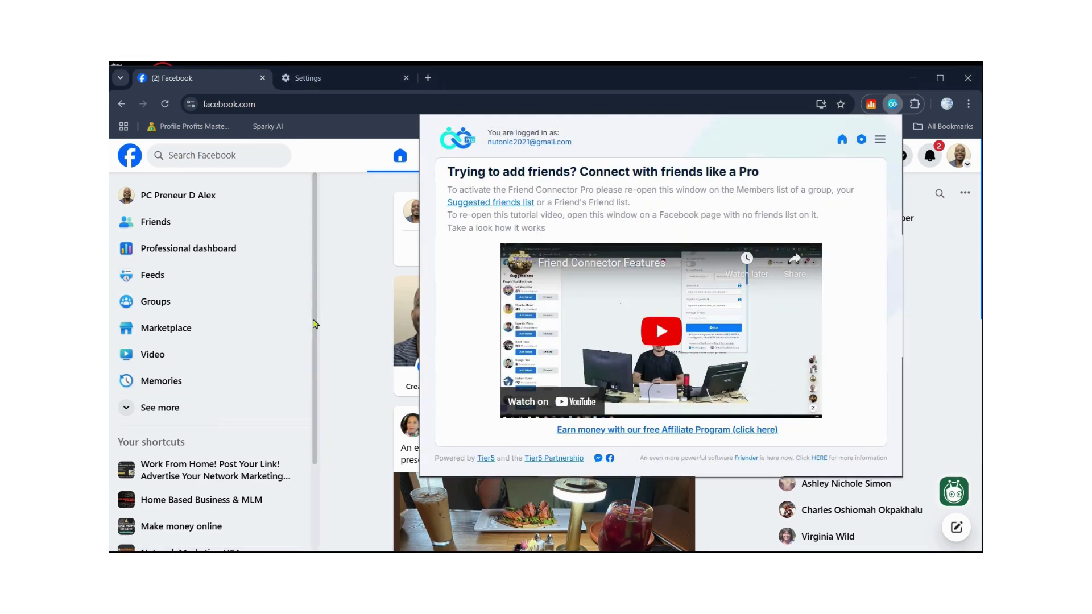
click(313, 324)
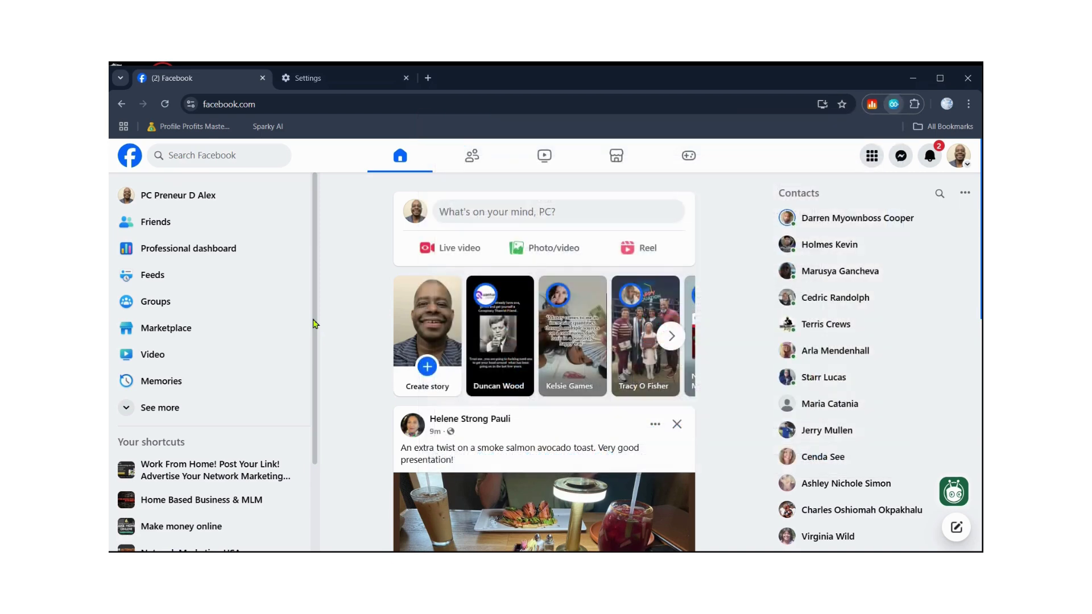
scroll(313, 324, down, 2)
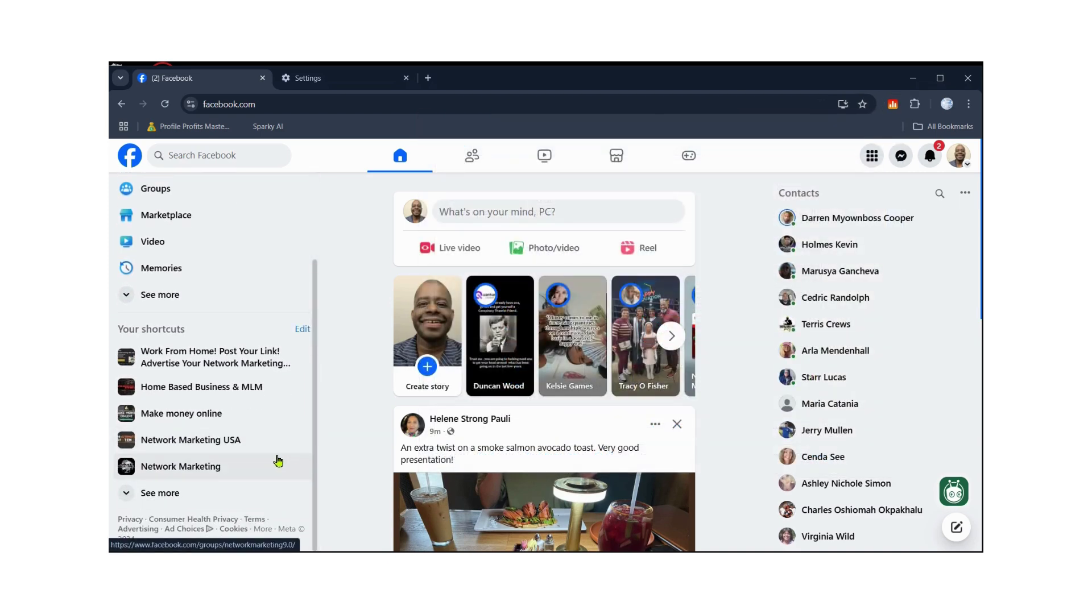
Open the Work From Home! group's People tab and list all members with things in common.
click(221, 370)
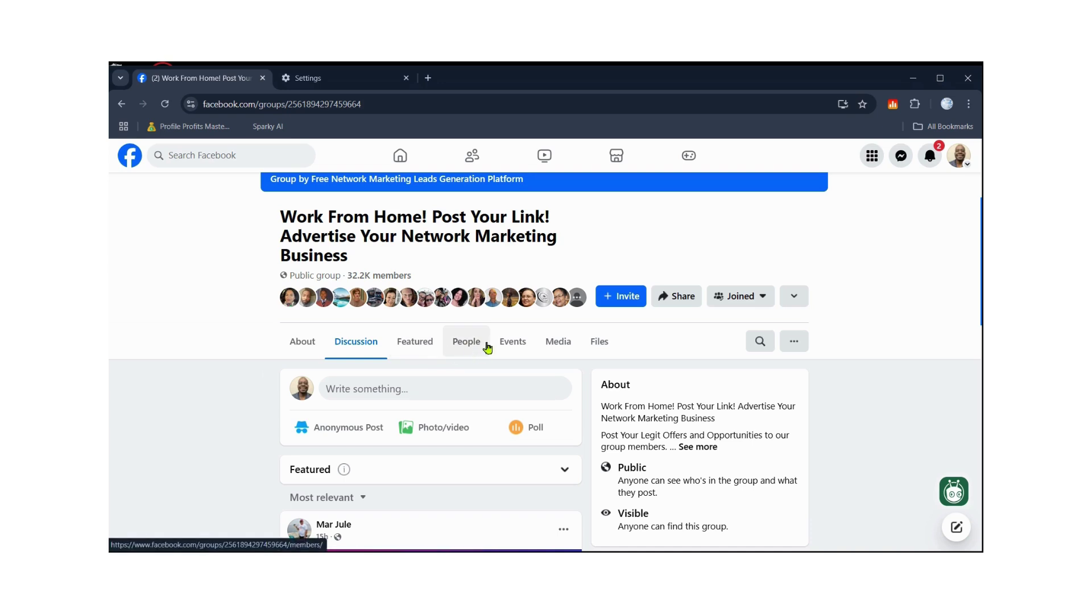
click(478, 347)
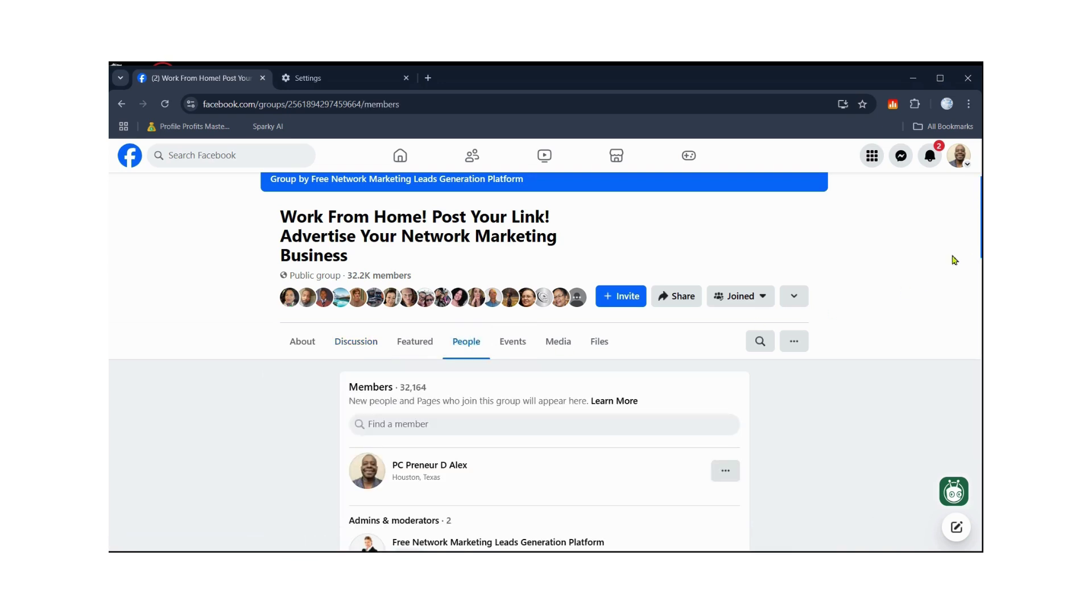
scroll(930, 260, down, 8)
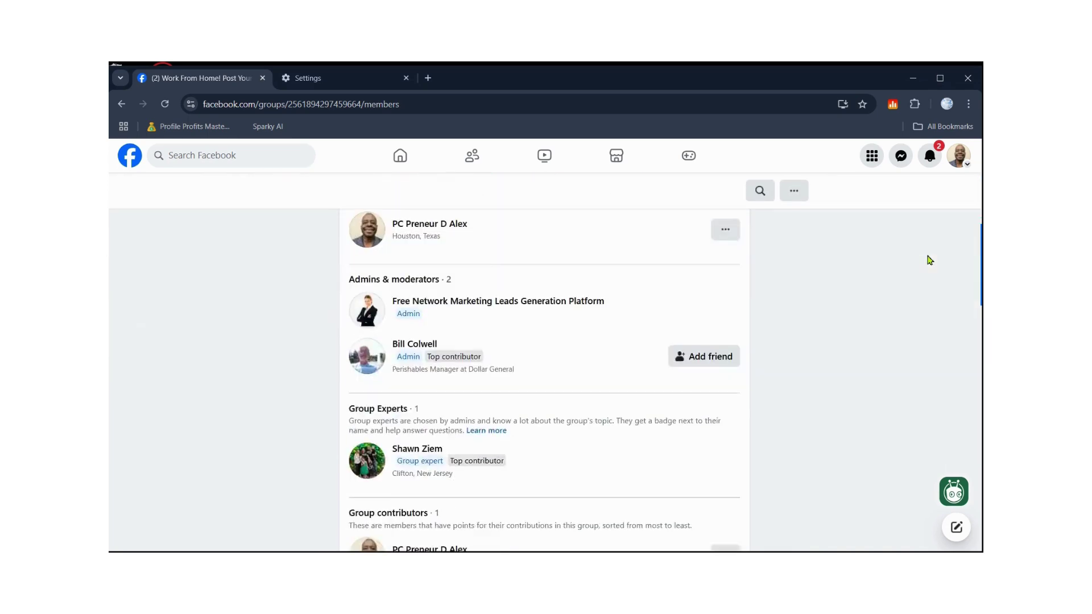
scroll(930, 260, down, 5)
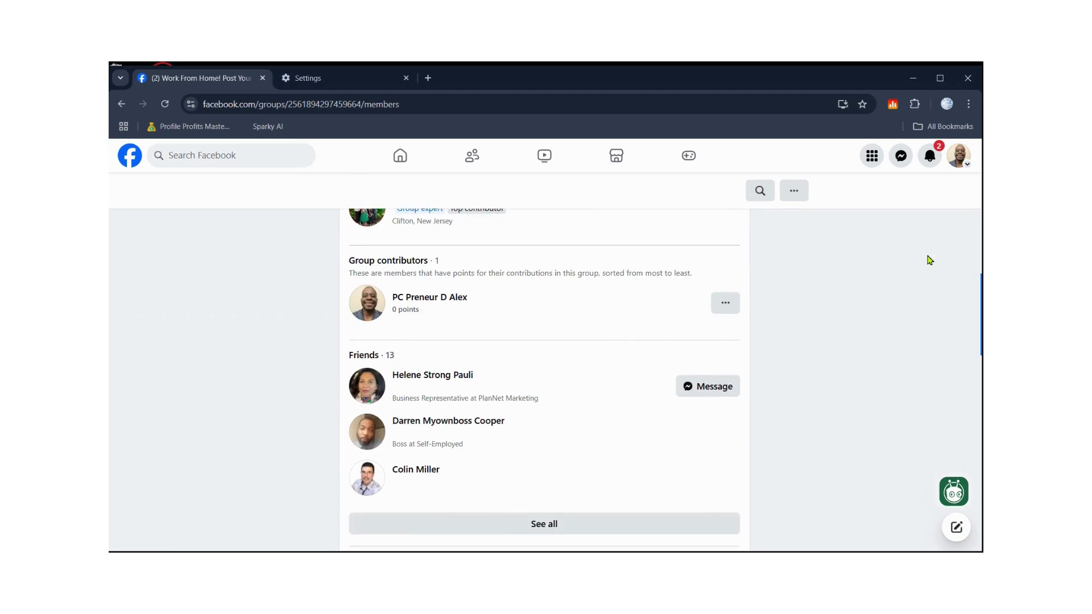
scroll(930, 260, down, 1)
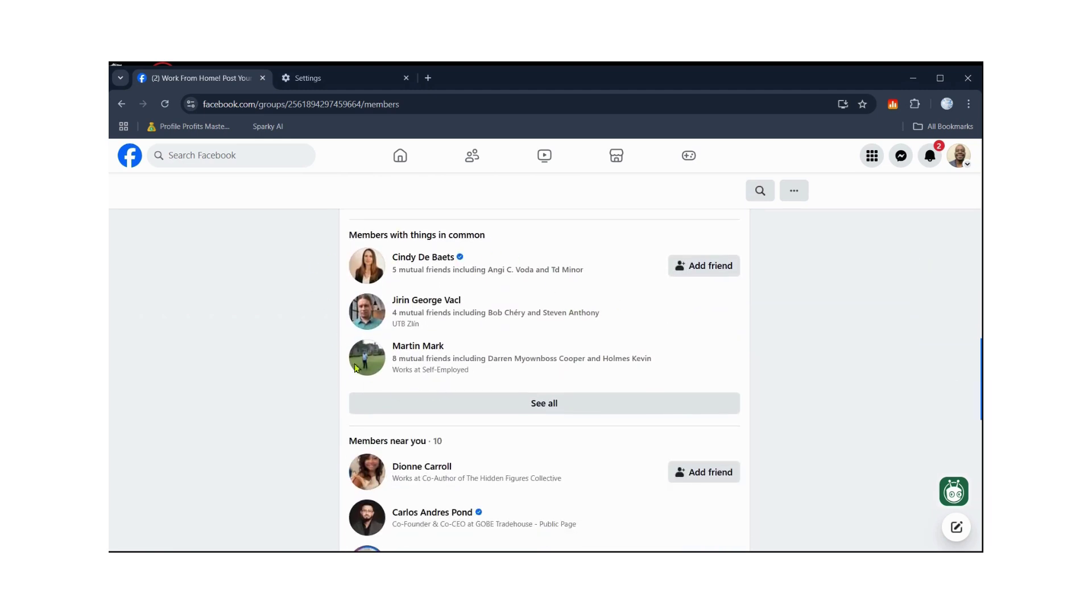
click(522, 405)
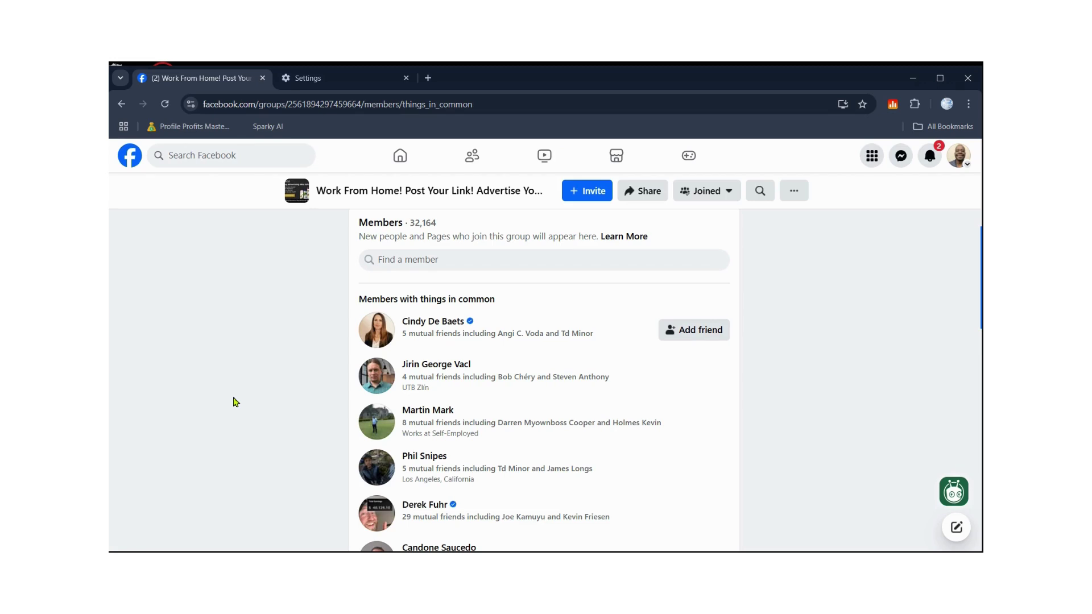
right_click(233, 402)
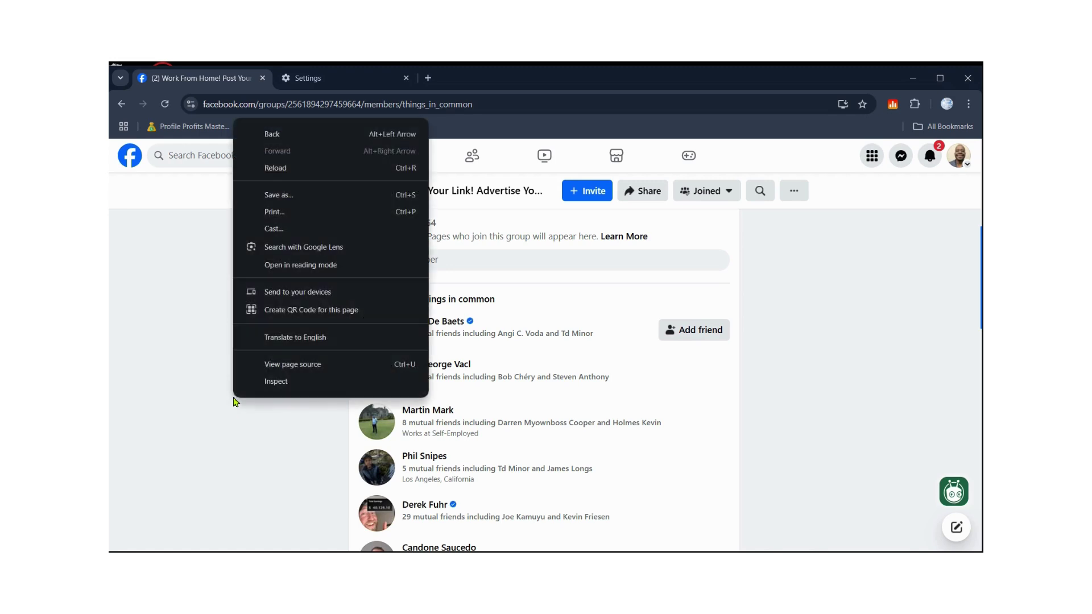
click(298, 168)
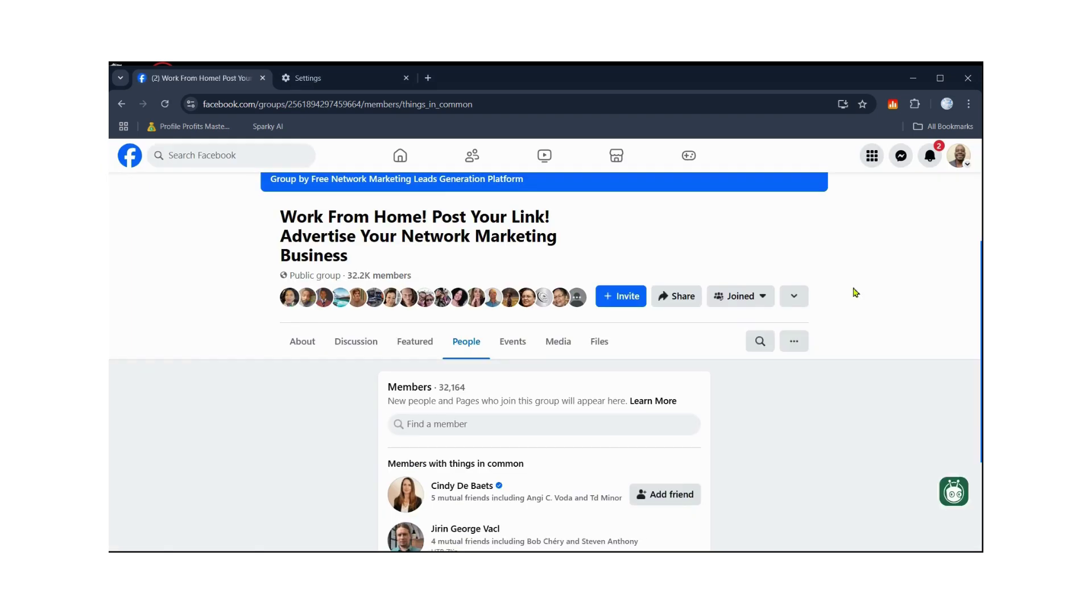
scroll(855, 291, down, 4)
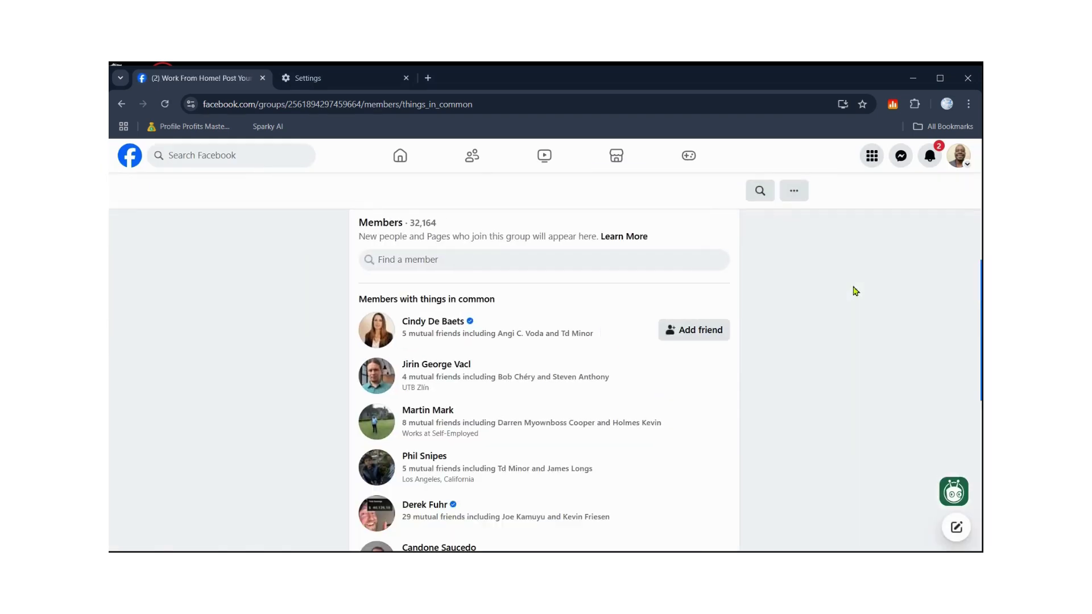
scroll(855, 291, down, 10)
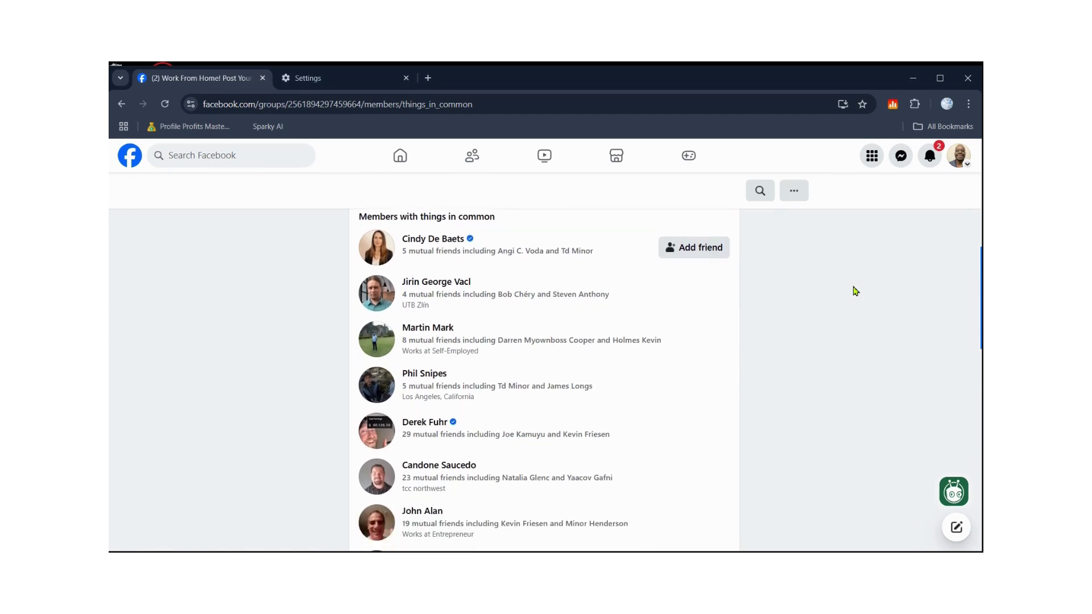
scroll(855, 291, down, 5)
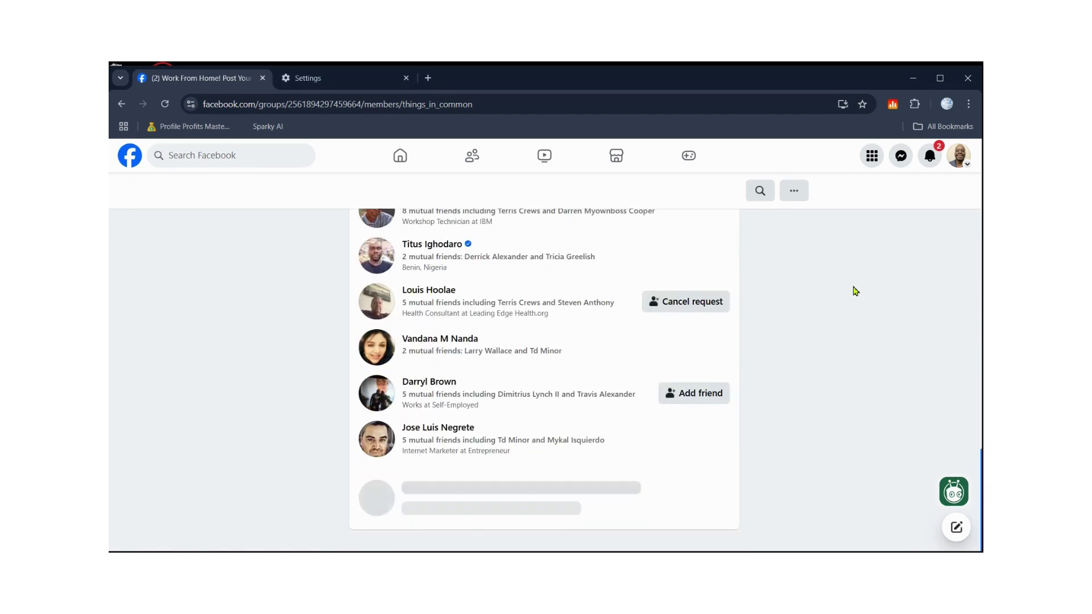
scroll(855, 291, down, 12)
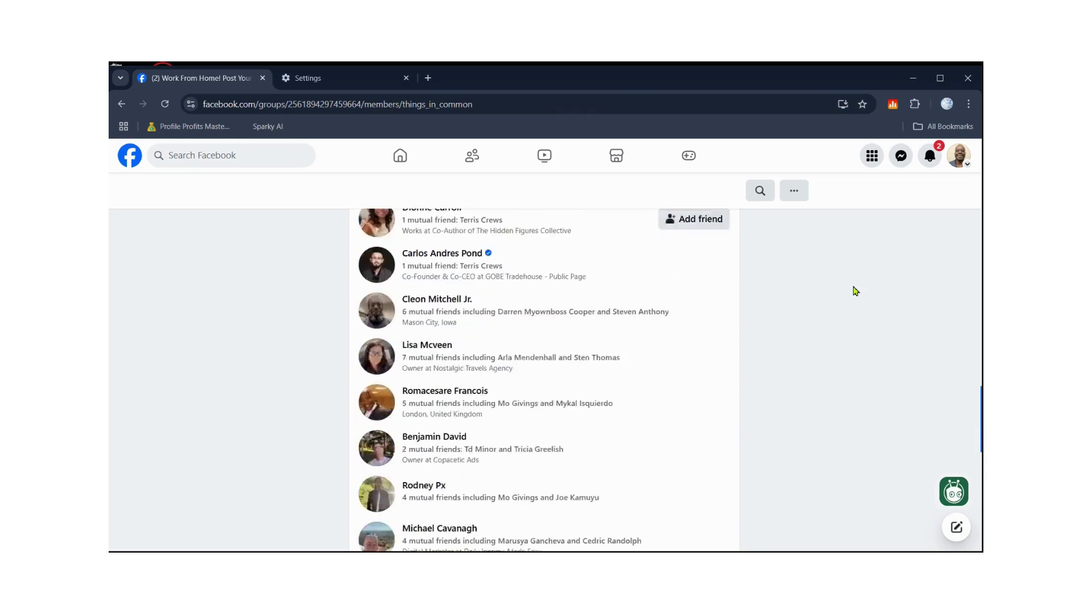
scroll(855, 291, up, 12)
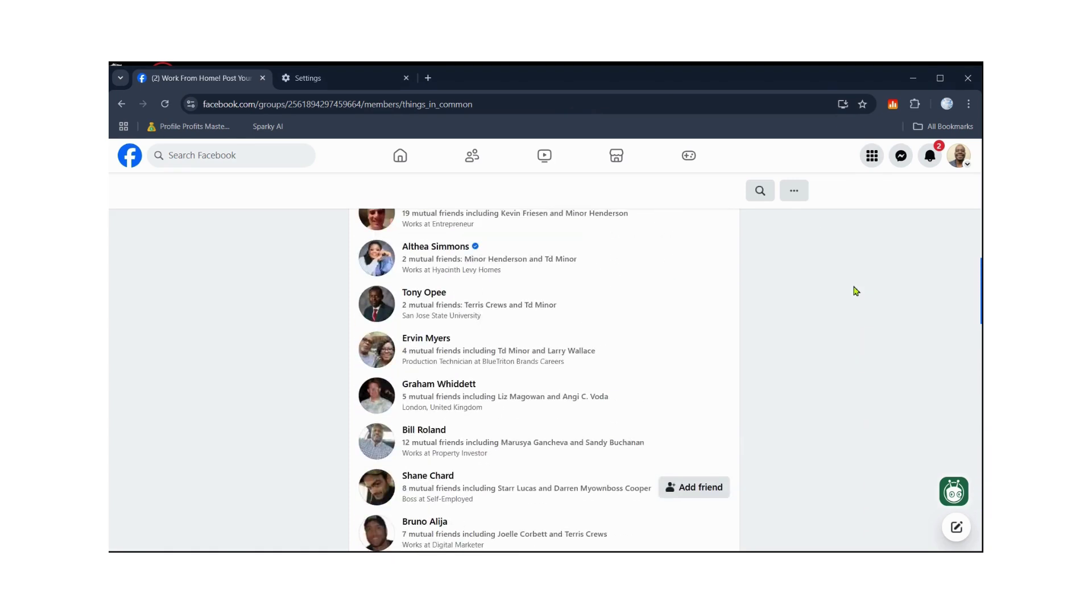
Launch Friend Connector Pro on the members page and dismiss the Switch to Friender notice.
click(914, 104)
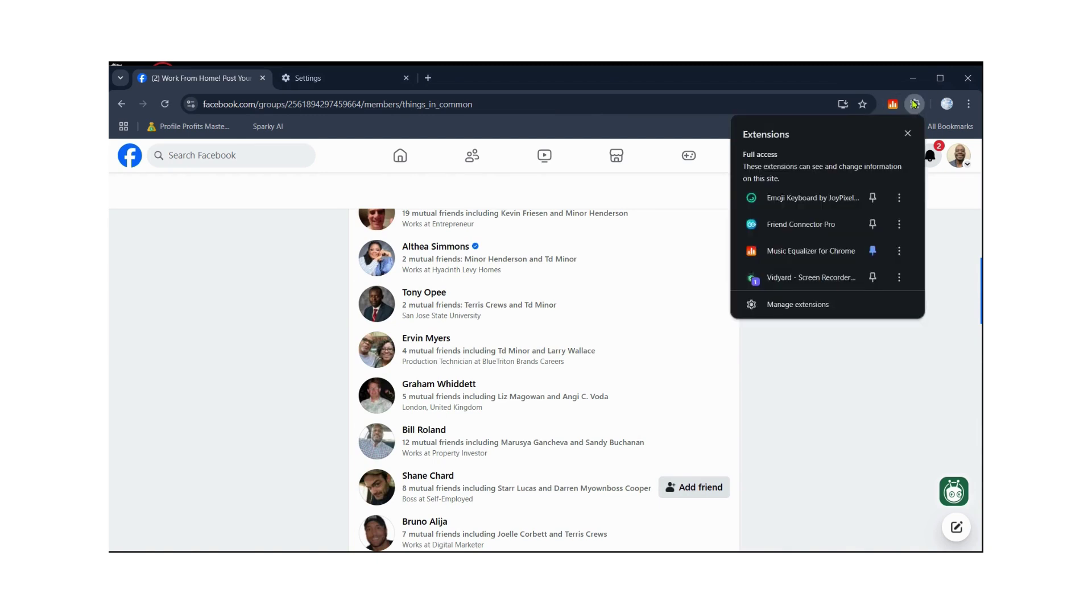
click(774, 227)
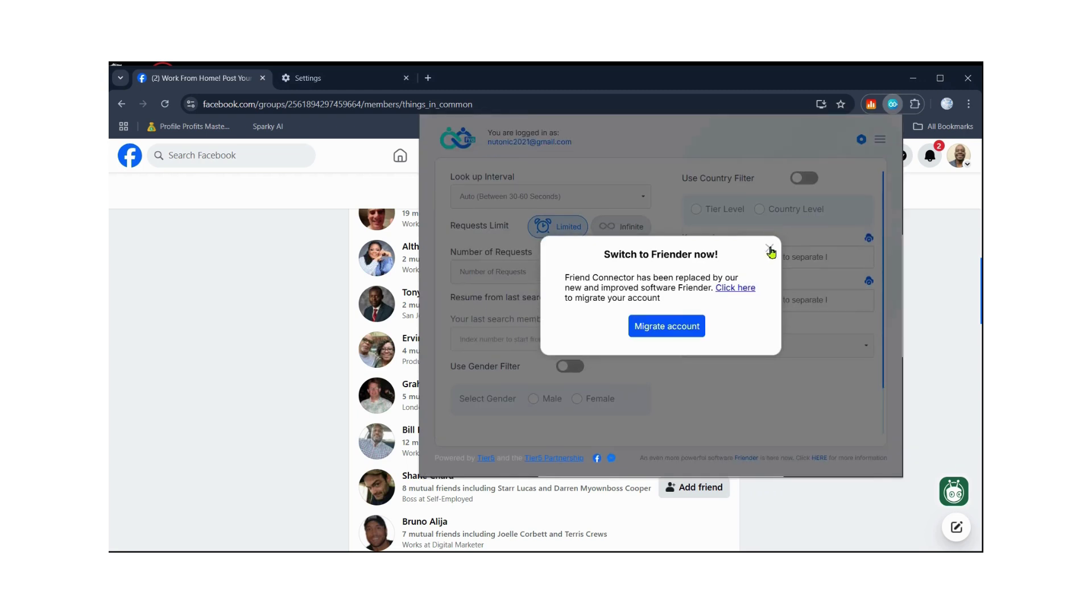
click(769, 249)
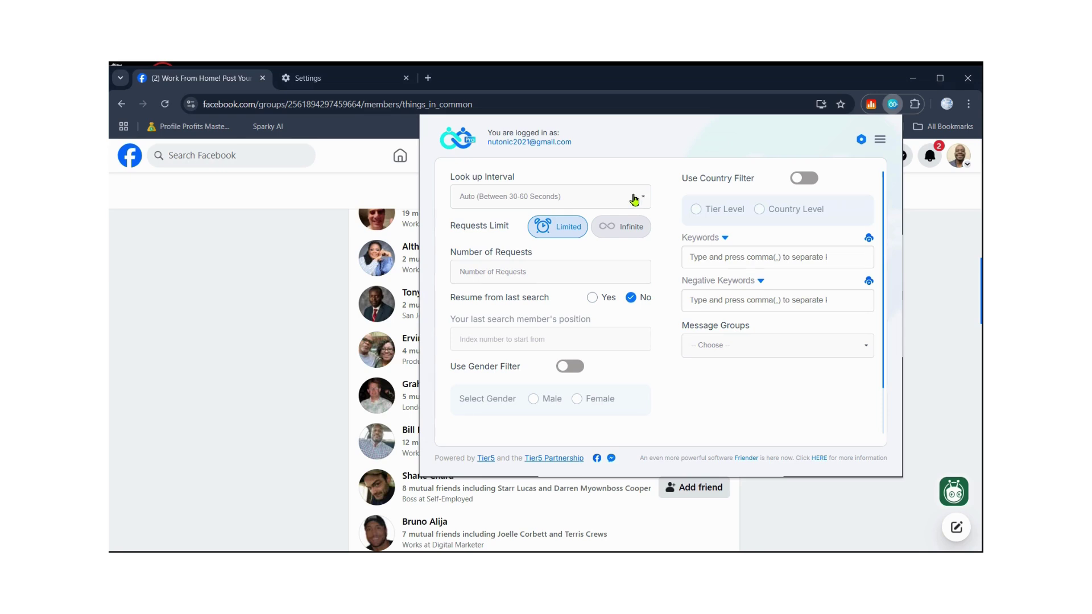
Choose 9 Mins. in Friend Connector Pro's Look up Interval dropdown.
click(634, 200)
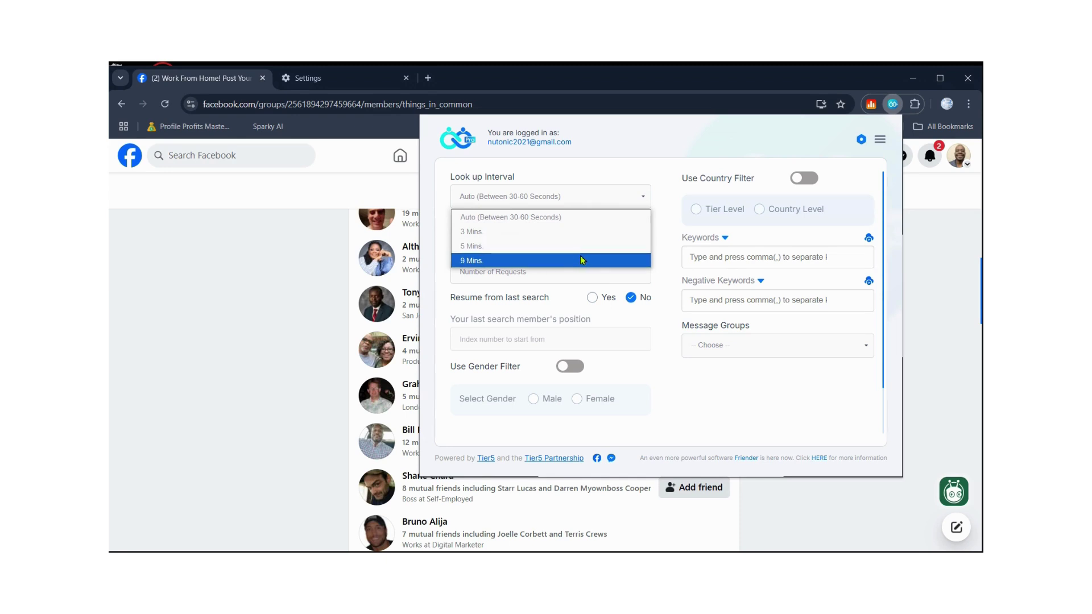
click(662, 219)
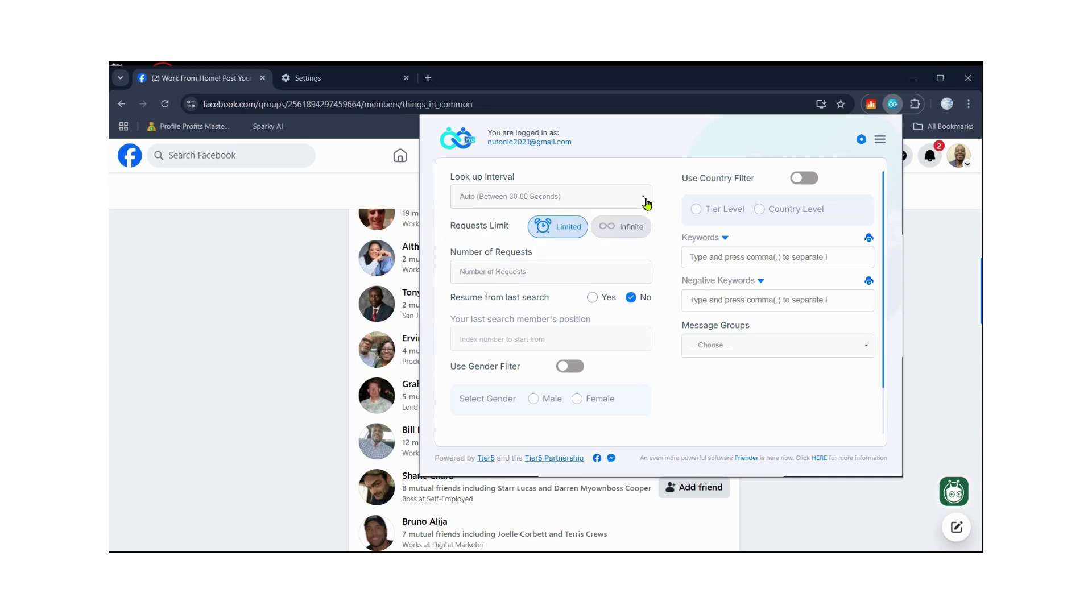
click(647, 203)
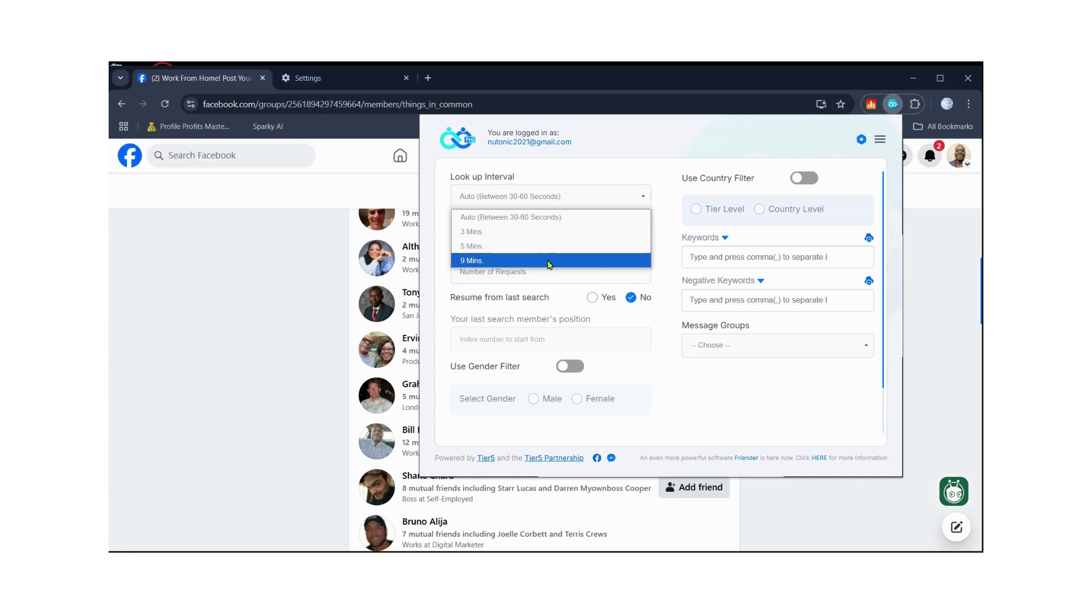
click(550, 263)
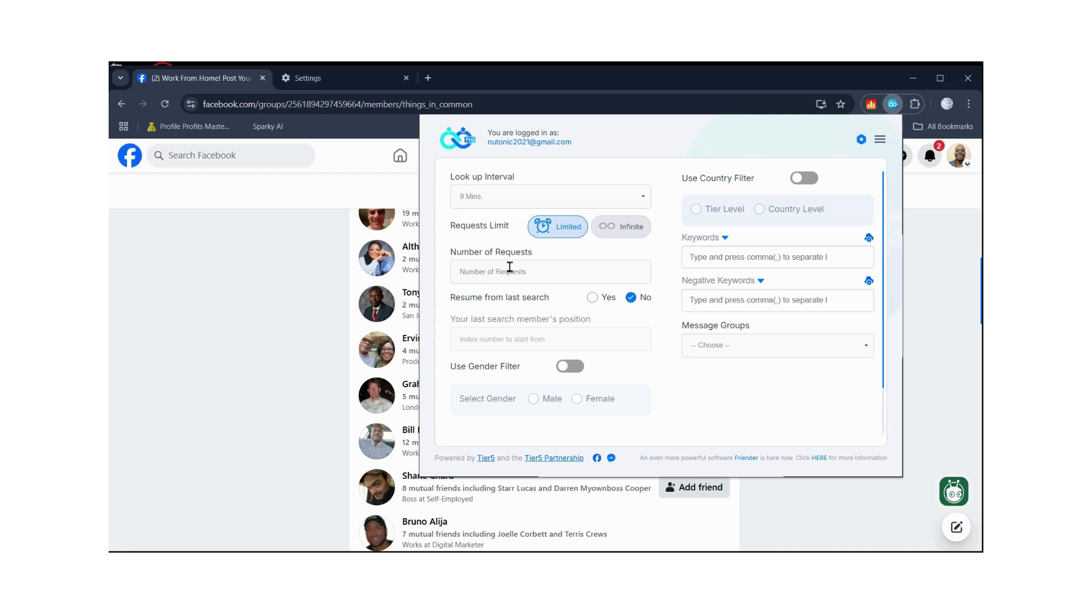
Enter 10 as the Number of Requests, keeping the look-up interval at 9 Mins.
click(509, 266)
text(10)
click(514, 269)
click(514, 199)
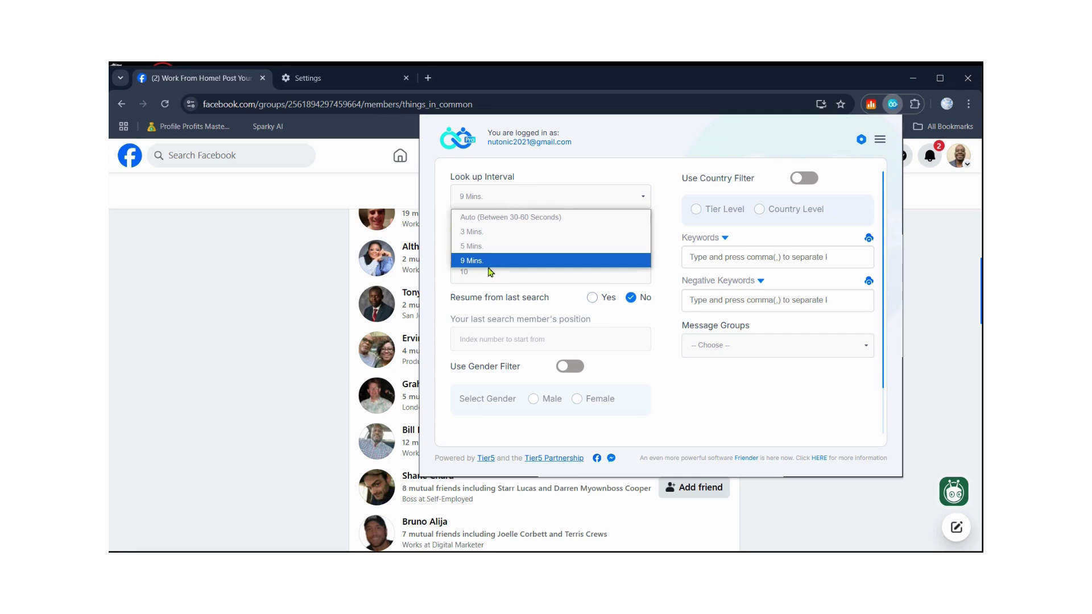
click(490, 265)
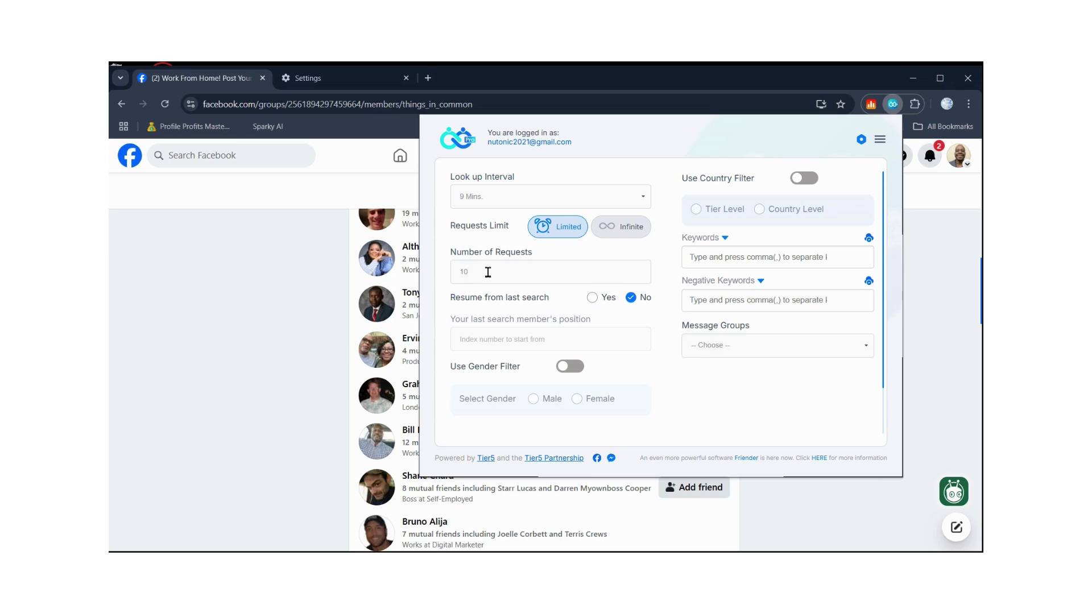
click(488, 273)
Turn on Use Country Filter and choose Tier1 as the country tier.
click(808, 179)
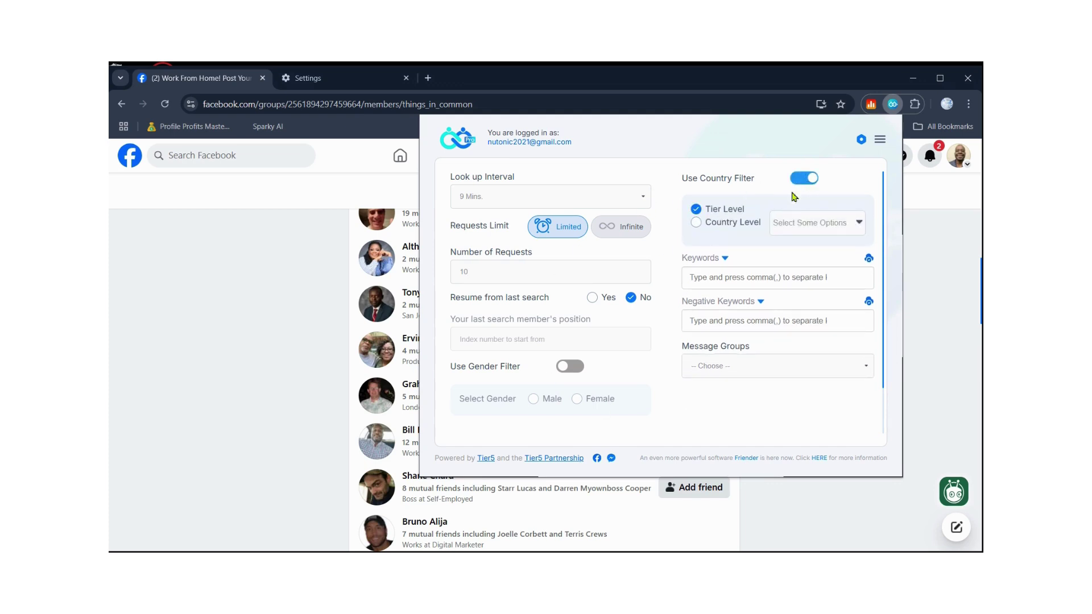
click(785, 225)
click(787, 249)
Select FC Demo as the message group.
click(725, 375)
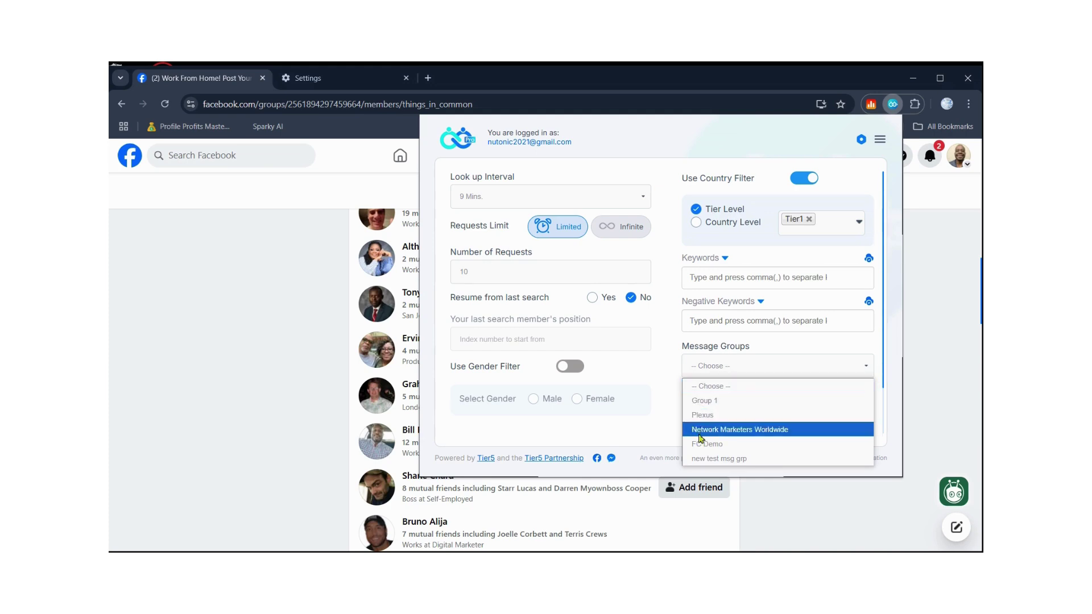
click(720, 451)
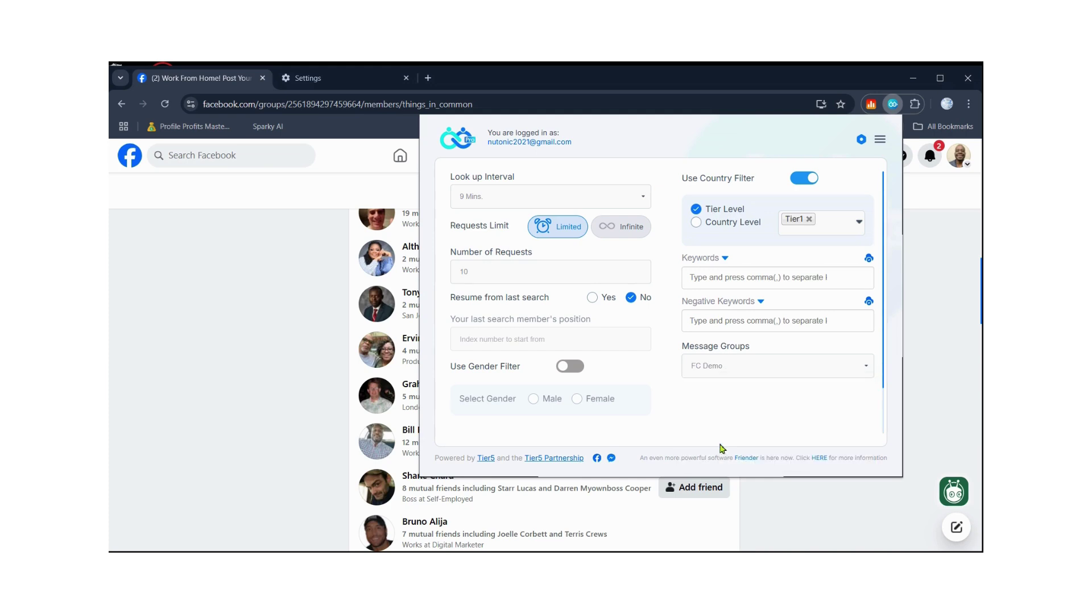
click(712, 309)
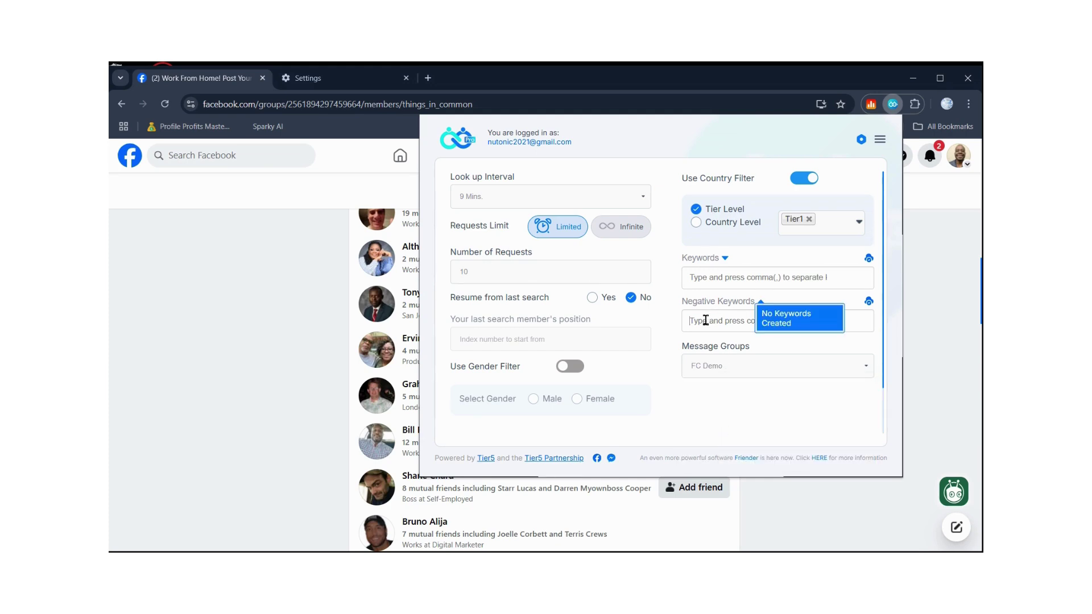
Add negative keywords coach consultant, smma, forex and trader.
text(coach consultant)
key(comma)
text(smma)
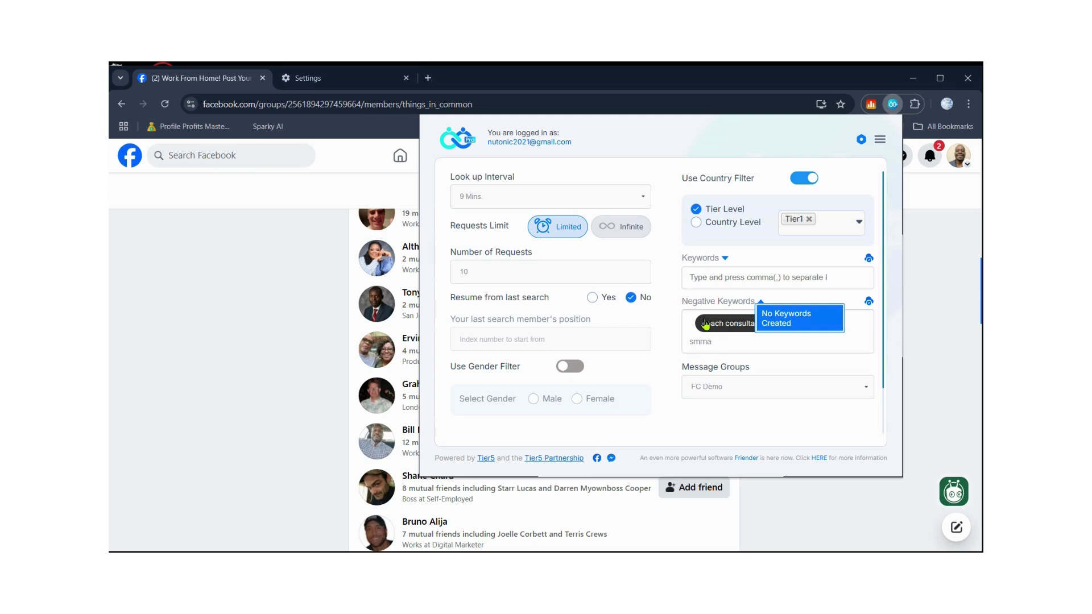
key(comma)
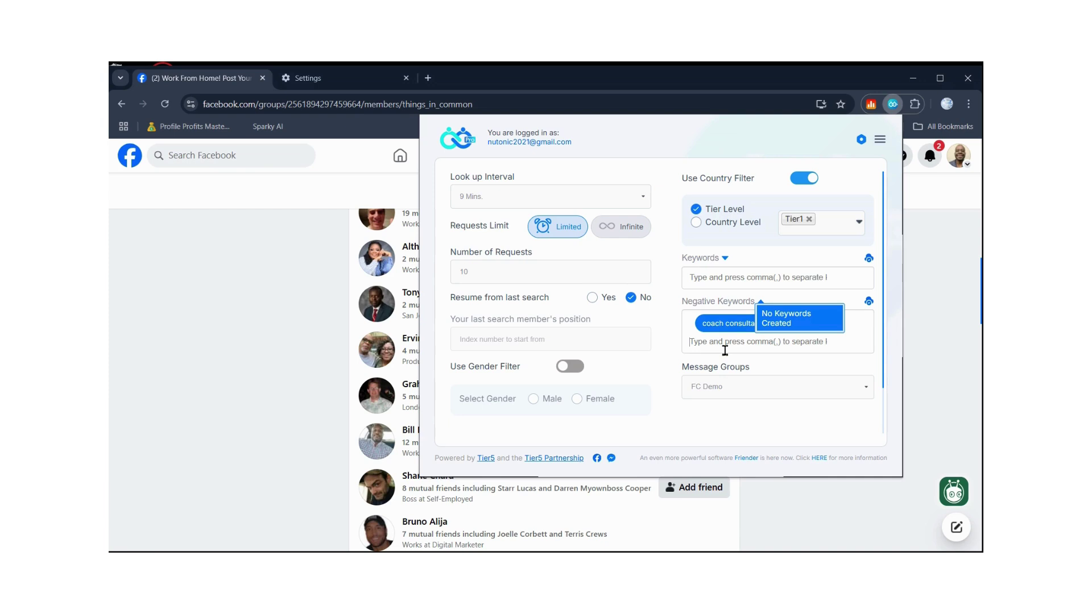
text(forex)
key(comma)
text(trader)
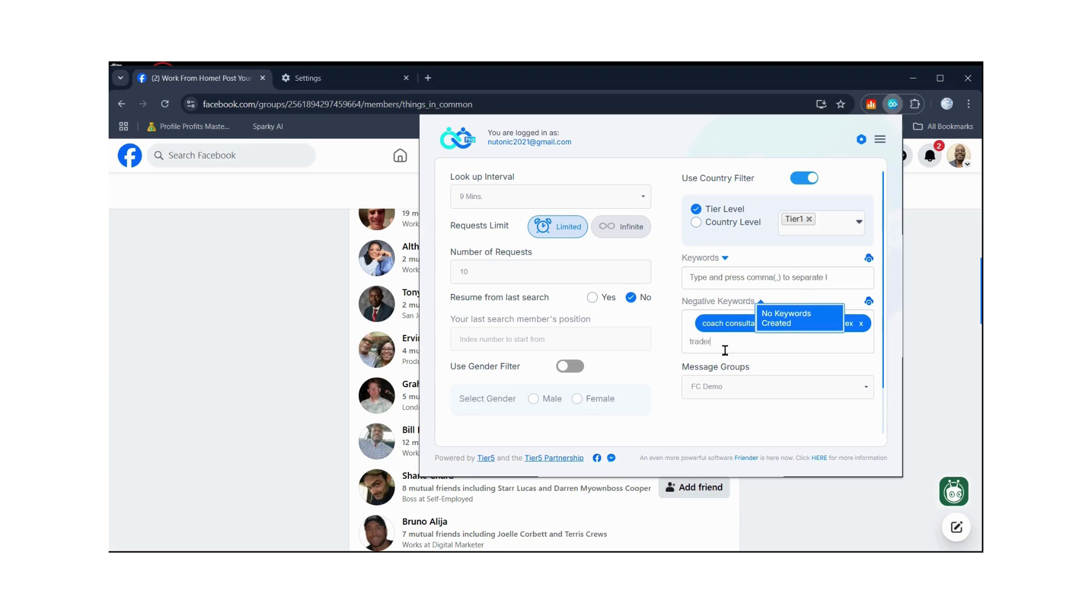
key(comma)
Add trading, bitcoin and crypto as further negative keywords.
text(tra)
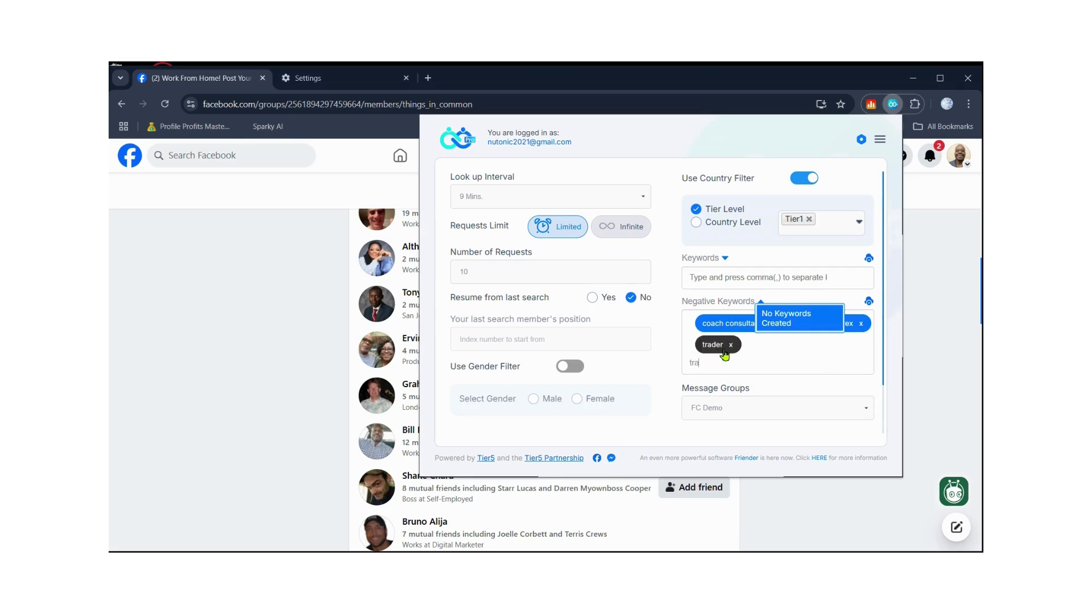
text(ding)
key(comma)
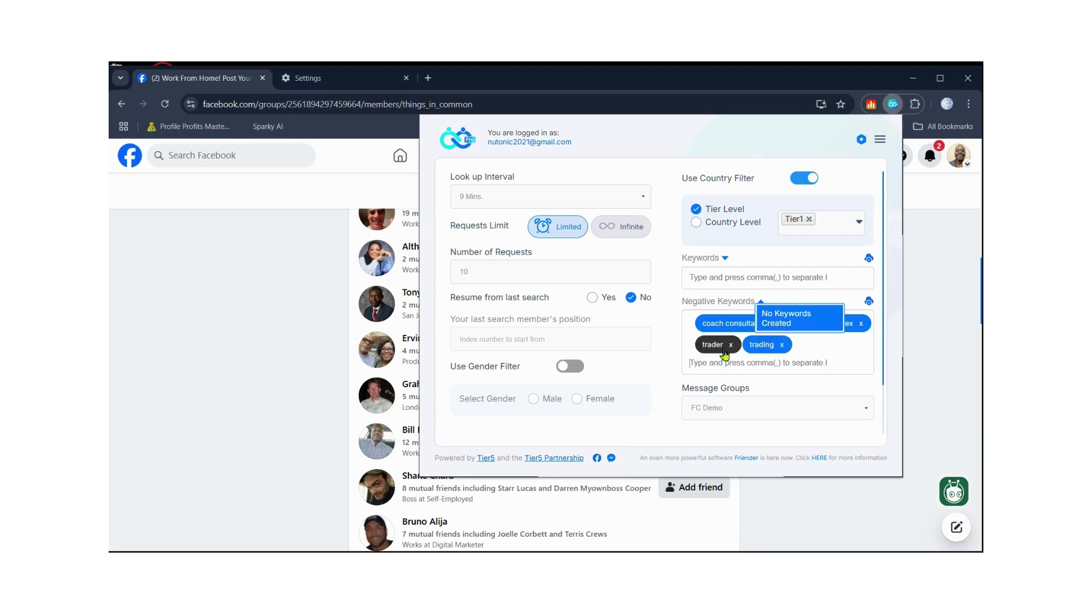
text(bitcoin)
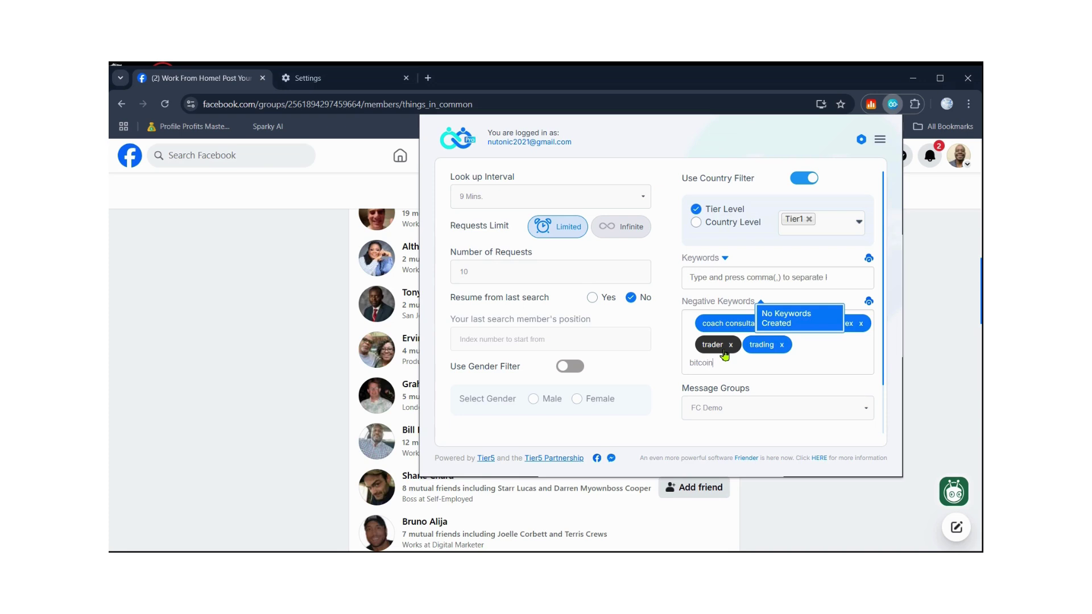
key(comma)
text(crypto)
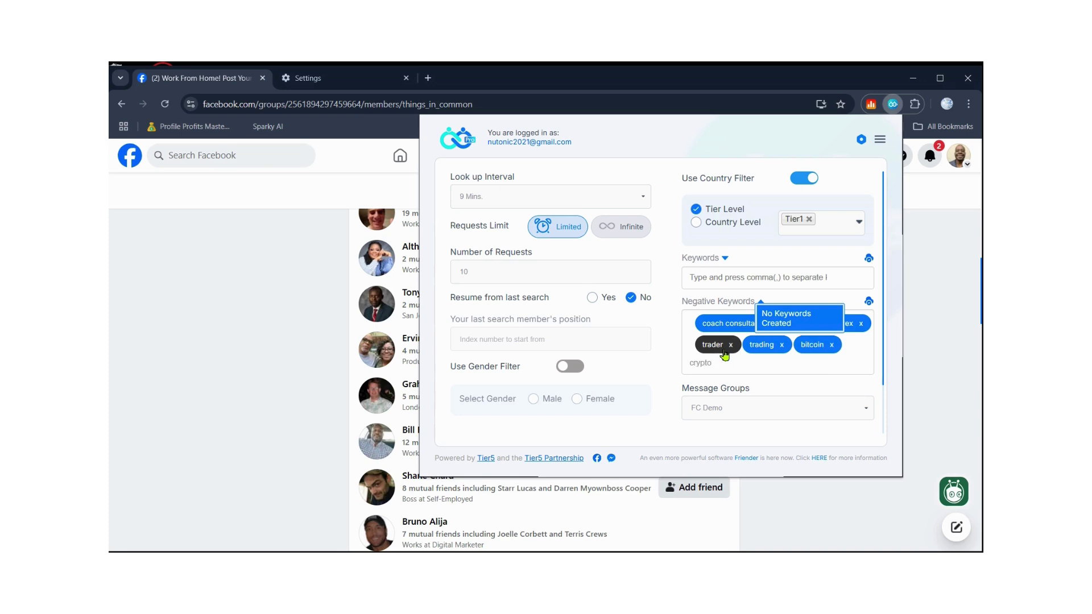
key(comma)
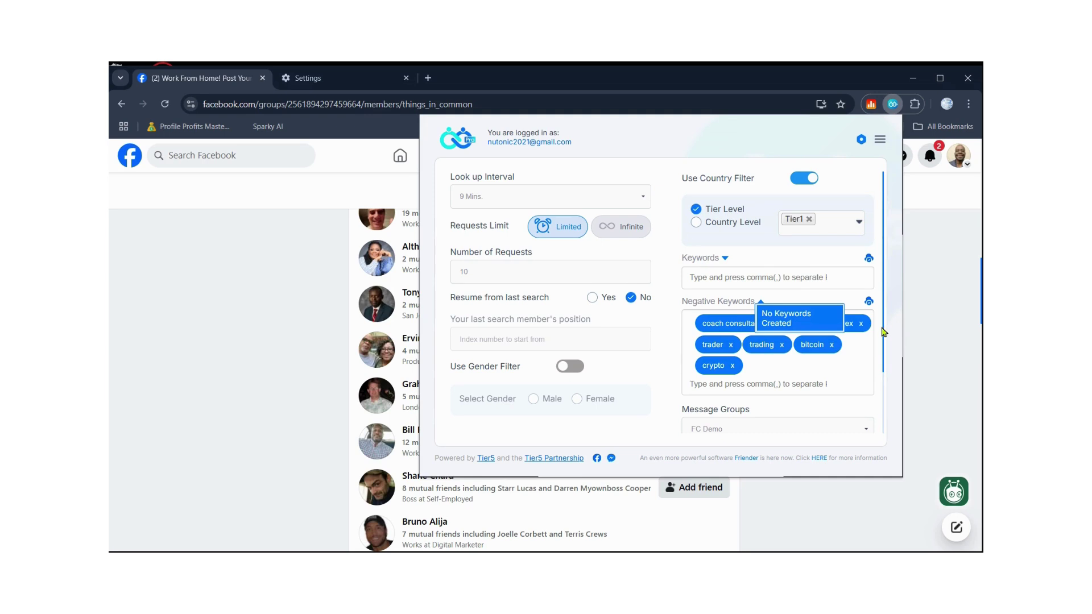
scroll(876, 376, down, 2)
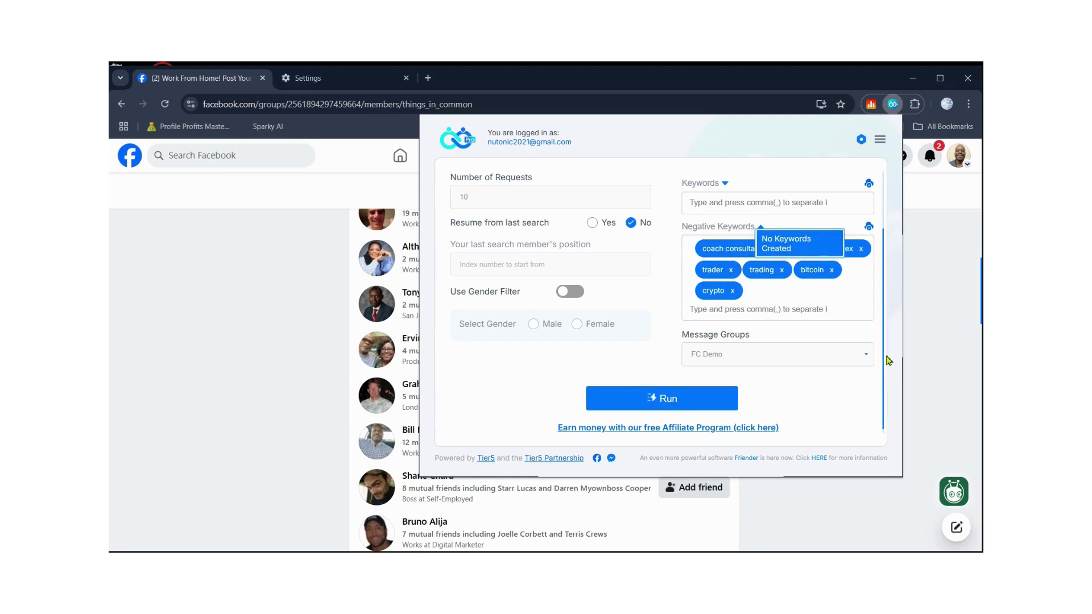
drag(887, 360, 887, 316)
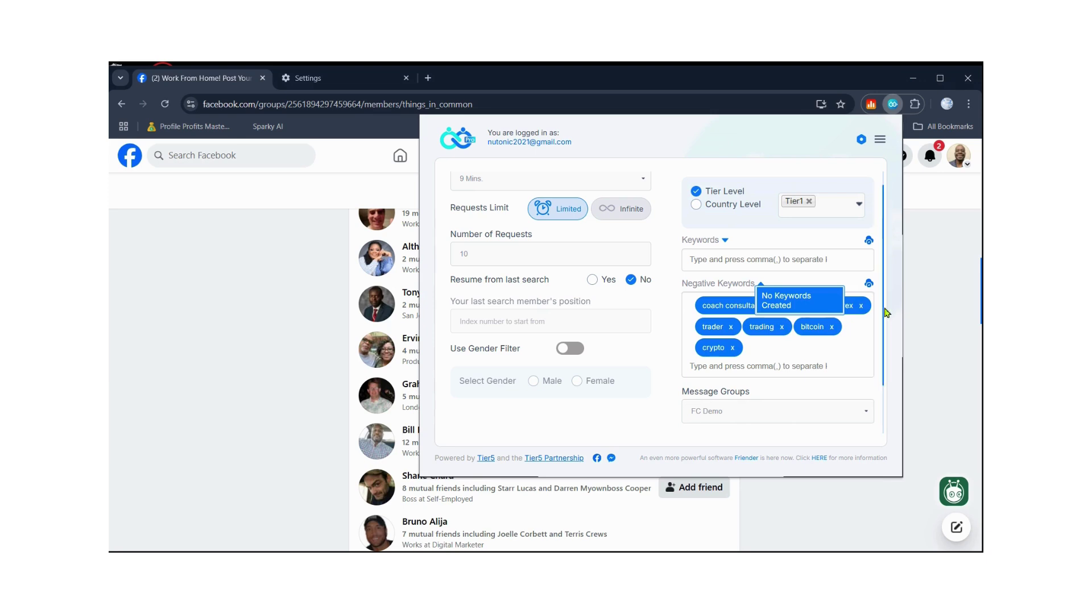
scroll(885, 311, up, 1)
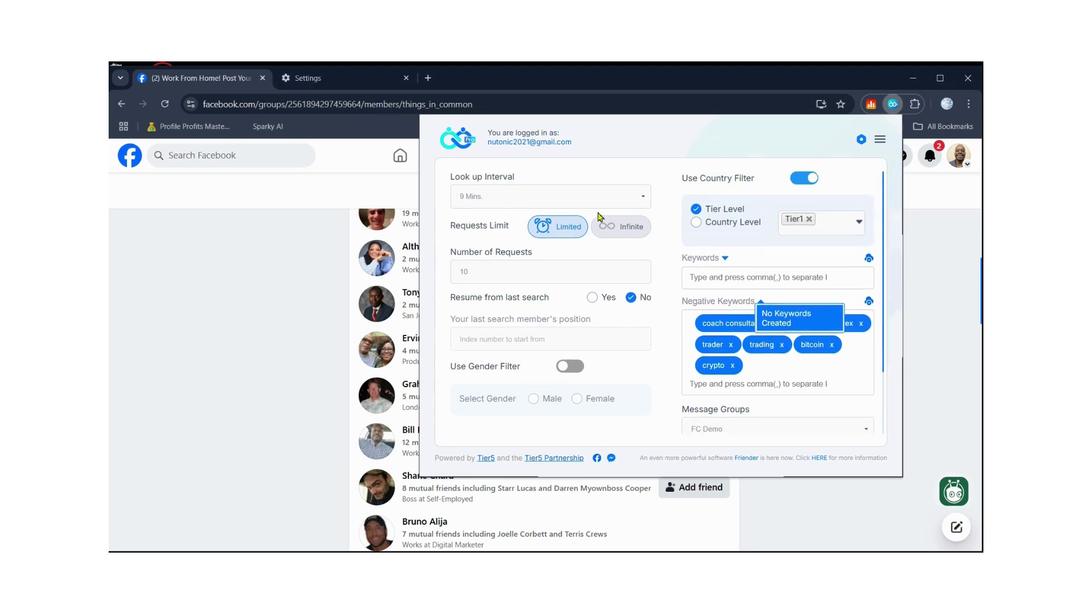
Set Look up Interval to Auto (Between 30-60 Seconds) and Number of Requests from 10 to 2.
click(514, 200)
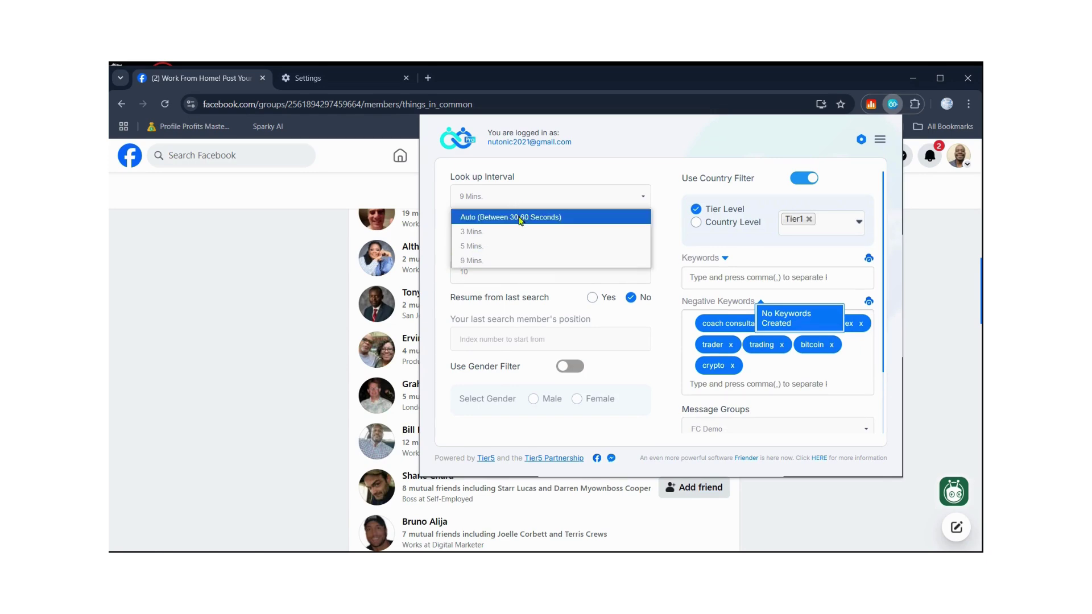
click(519, 221)
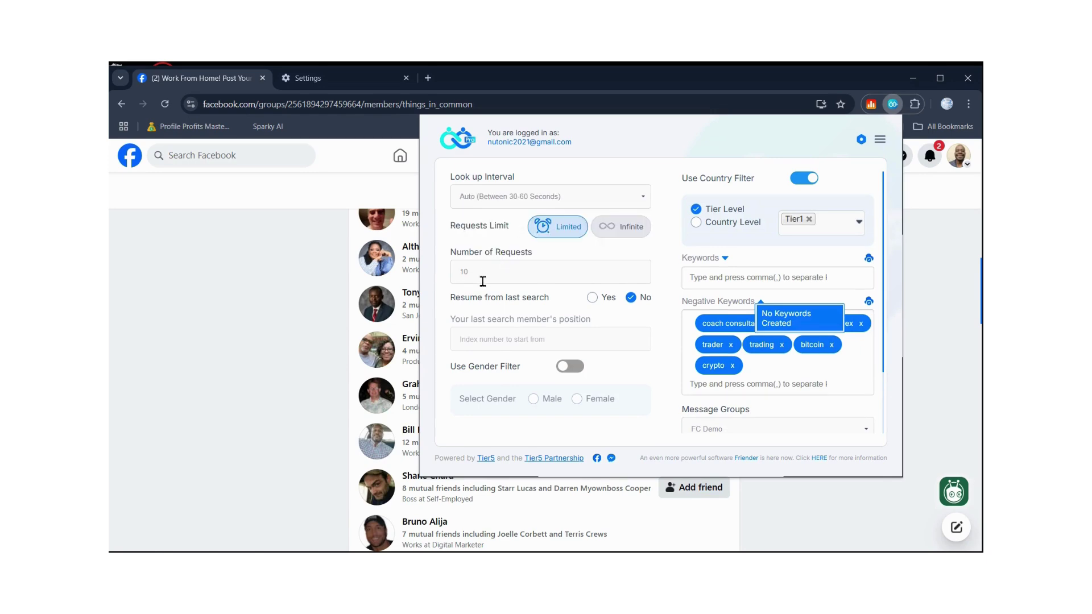
drag(483, 273, 431, 275)
key(BackSpace)
text(2)
scroll(883, 370, down, 2)
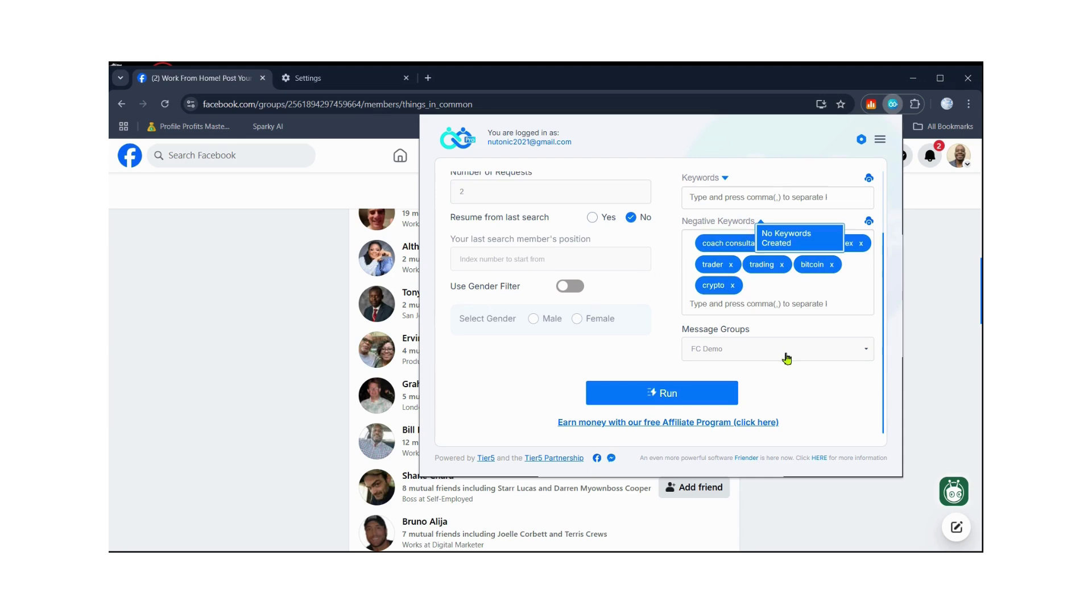
click(654, 394)
Run the script, dismiss the runtime error and reload the group members page.
click(647, 401)
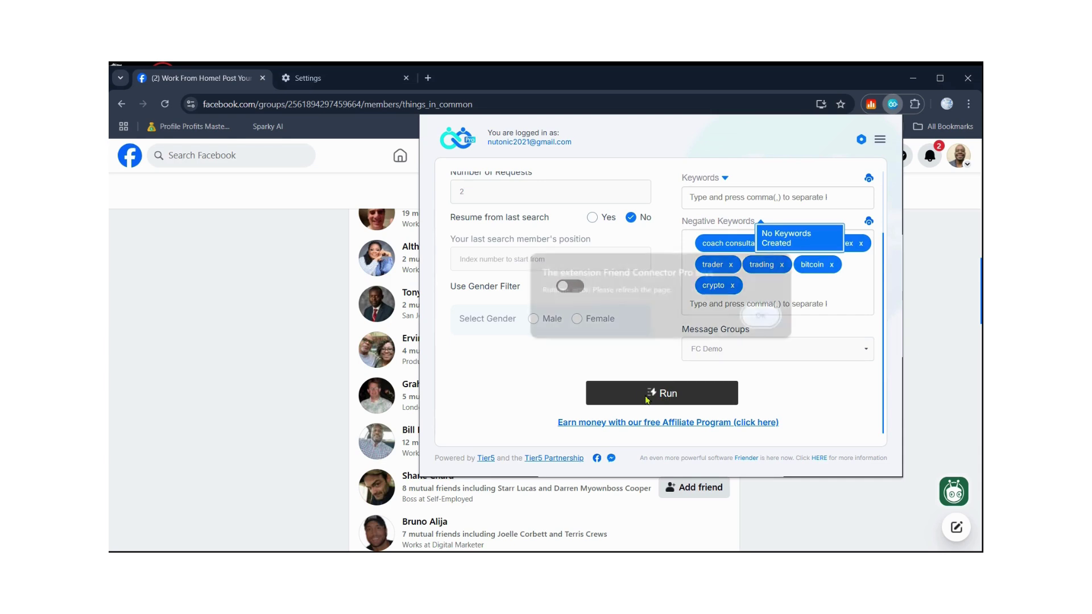
click(765, 317)
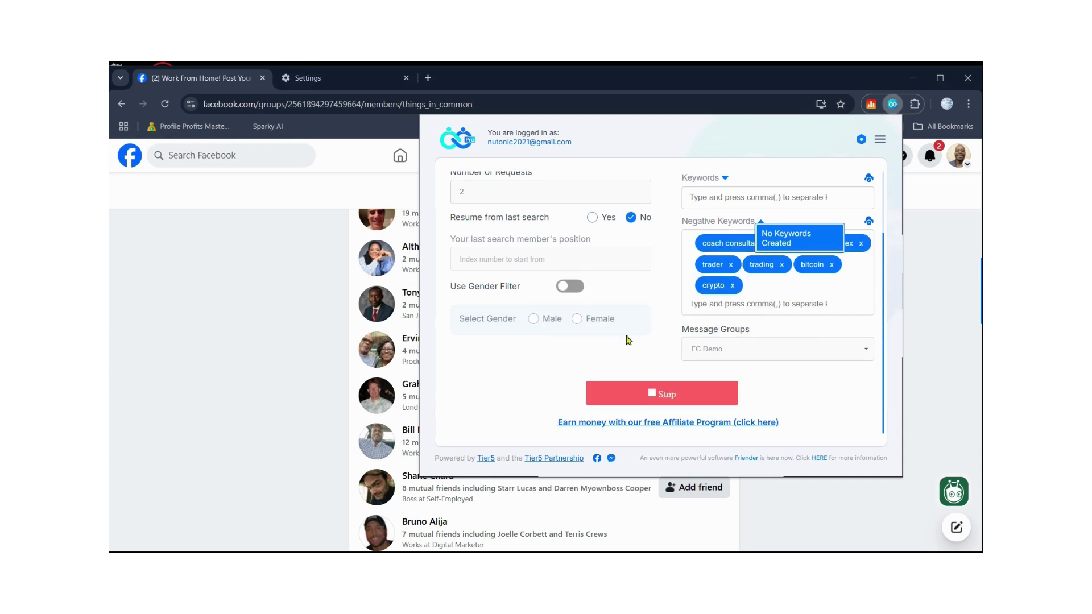
click(219, 353)
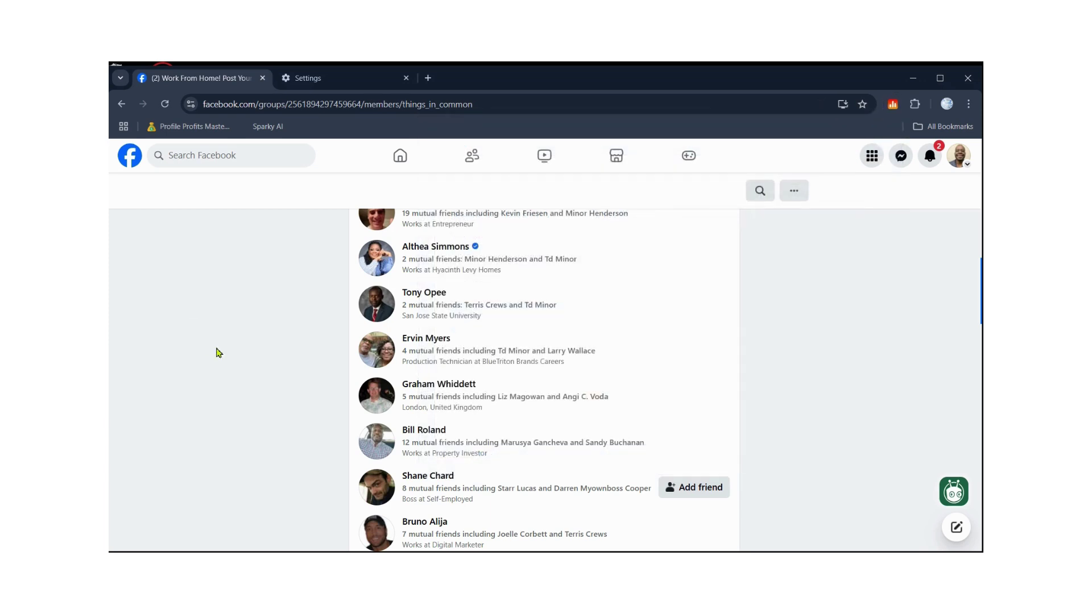
right_click(219, 352)
click(270, 117)
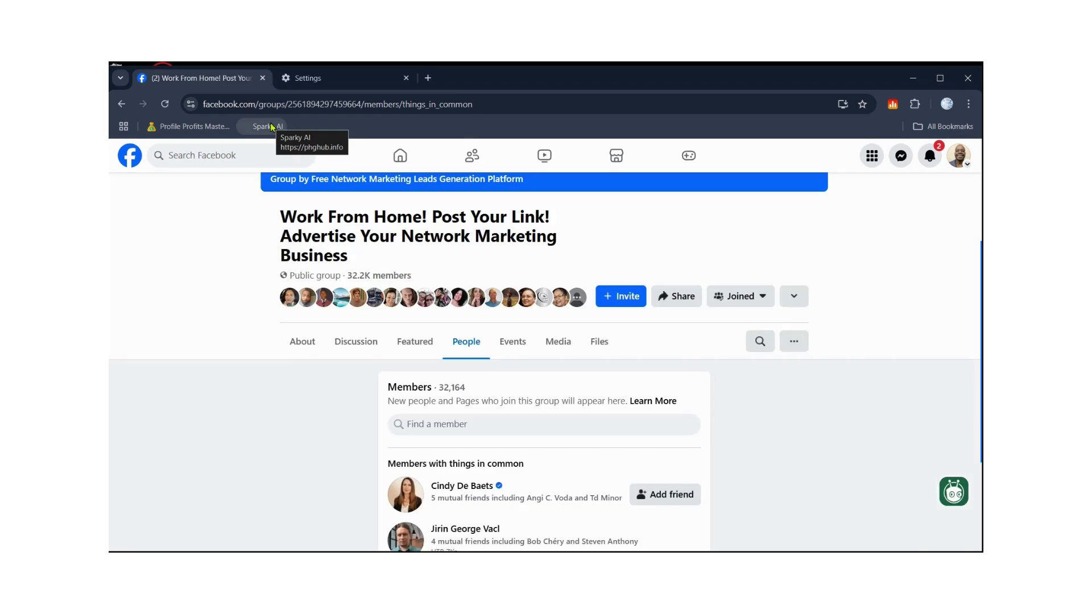
Reopen Friend Connector Pro, close the Friender popup, then Stop and Run the script again.
click(915, 104)
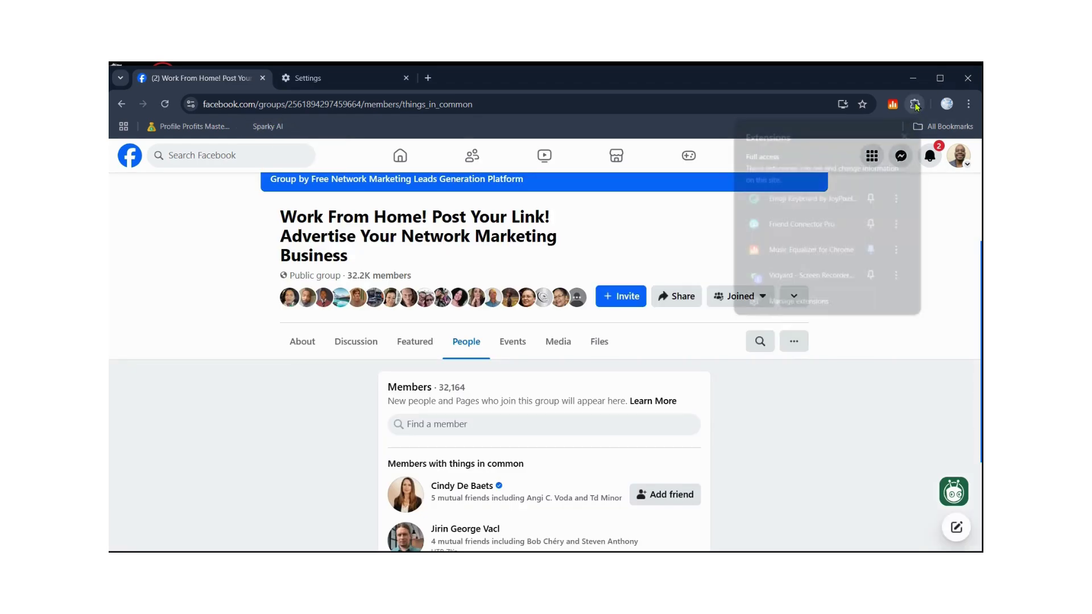
click(773, 225)
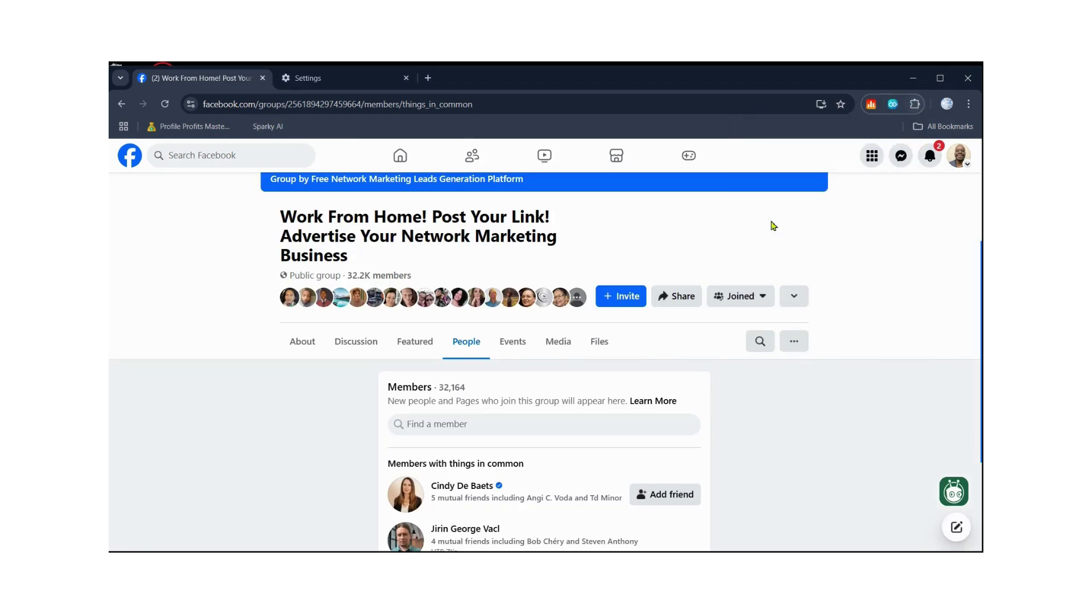
click(763, 241)
click(696, 222)
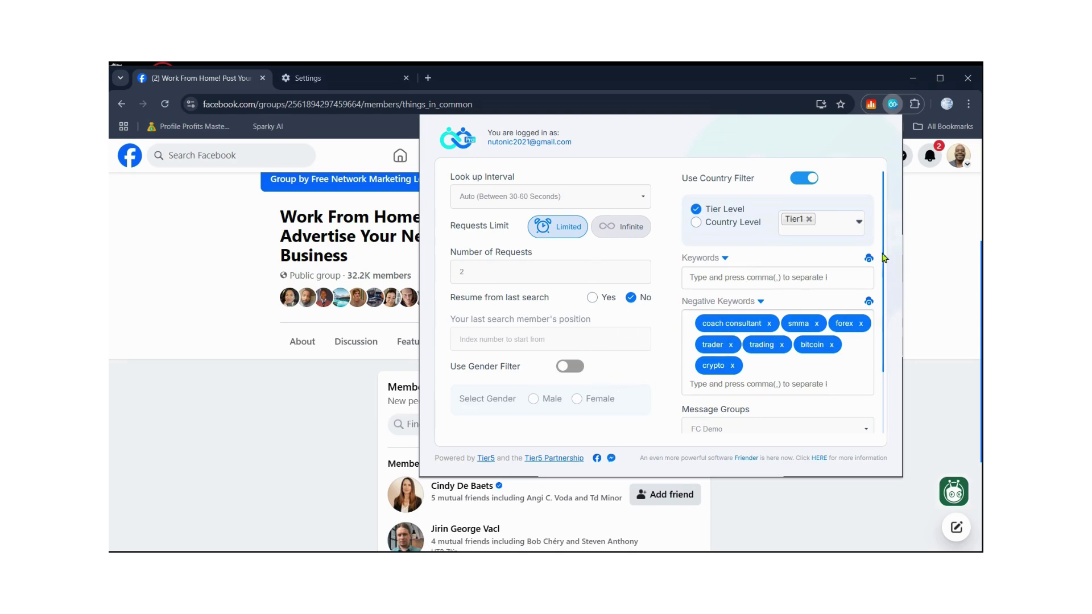
scroll(885, 256, down, 2)
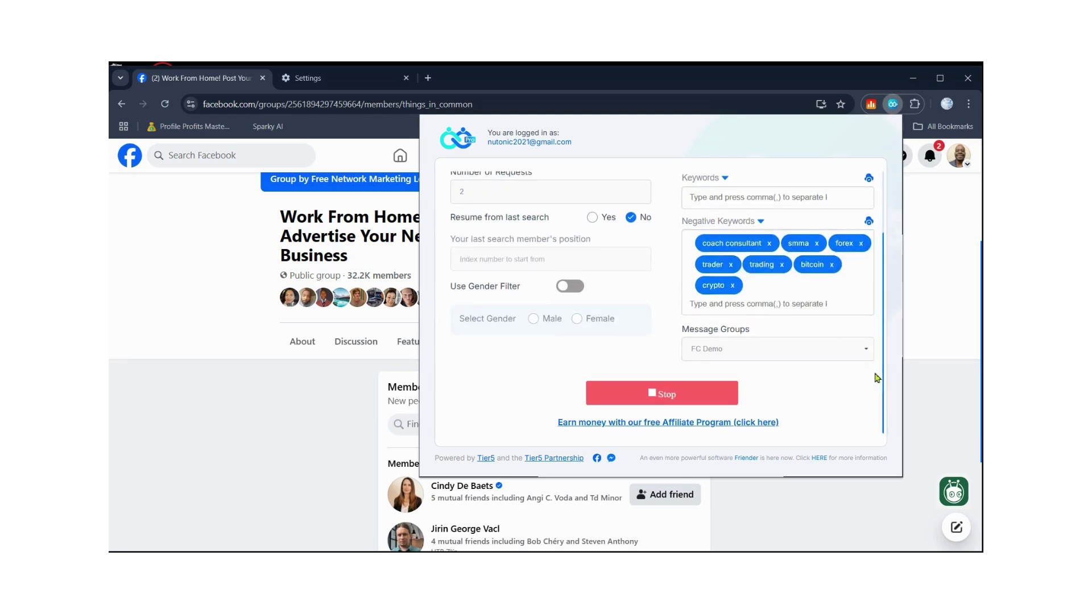
click(686, 394)
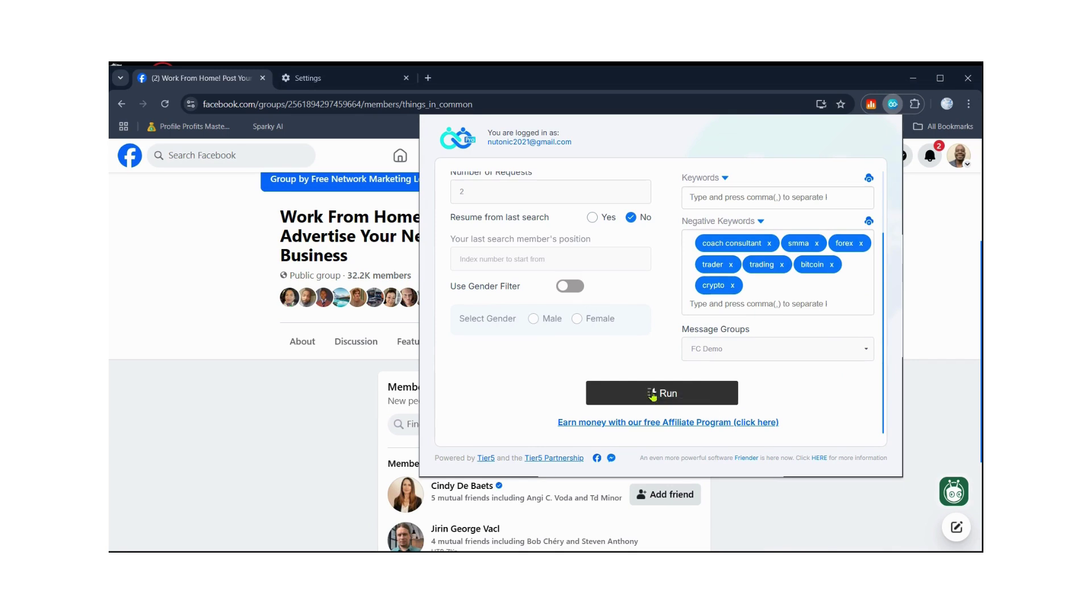
click(652, 396)
Close the extension panel and let the script send friend requests down the members list.
click(196, 403)
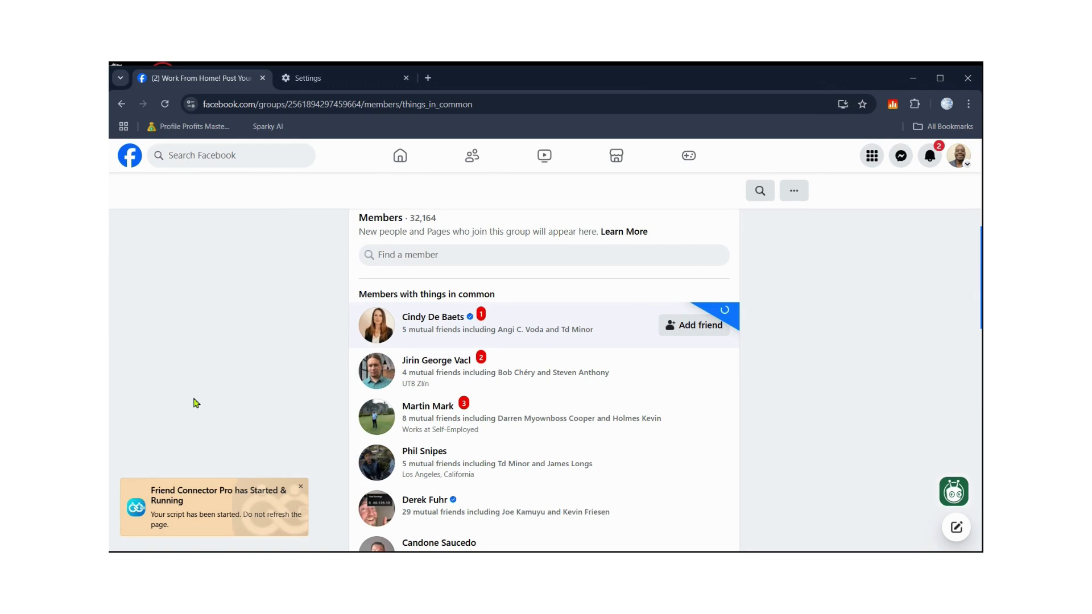
mouse_move(472, 326)
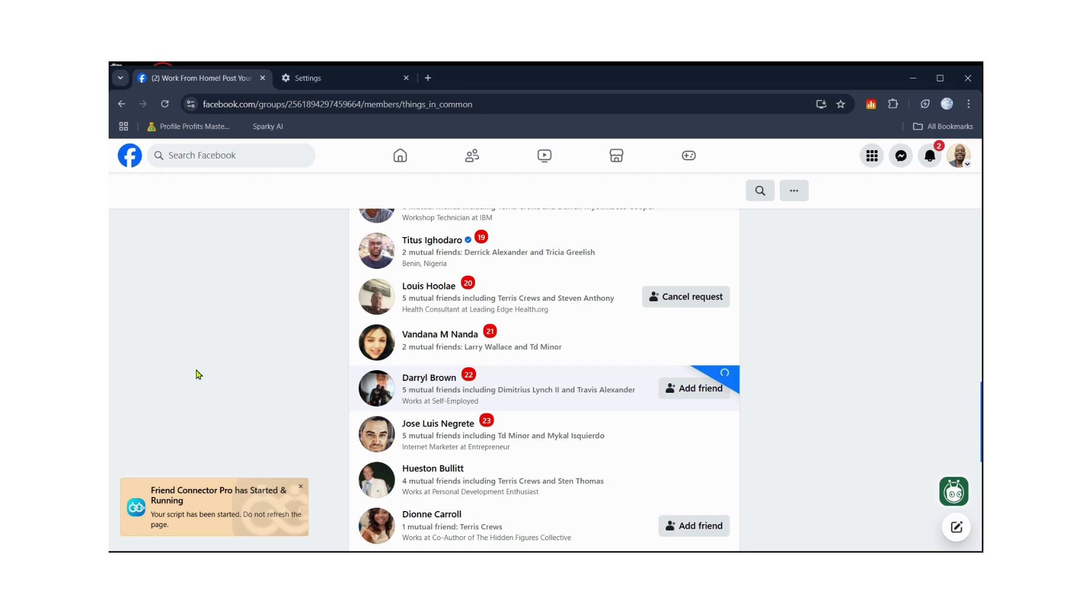
Open facebook.com's site settings and set the Clipboard permission to Allow.
click(190, 103)
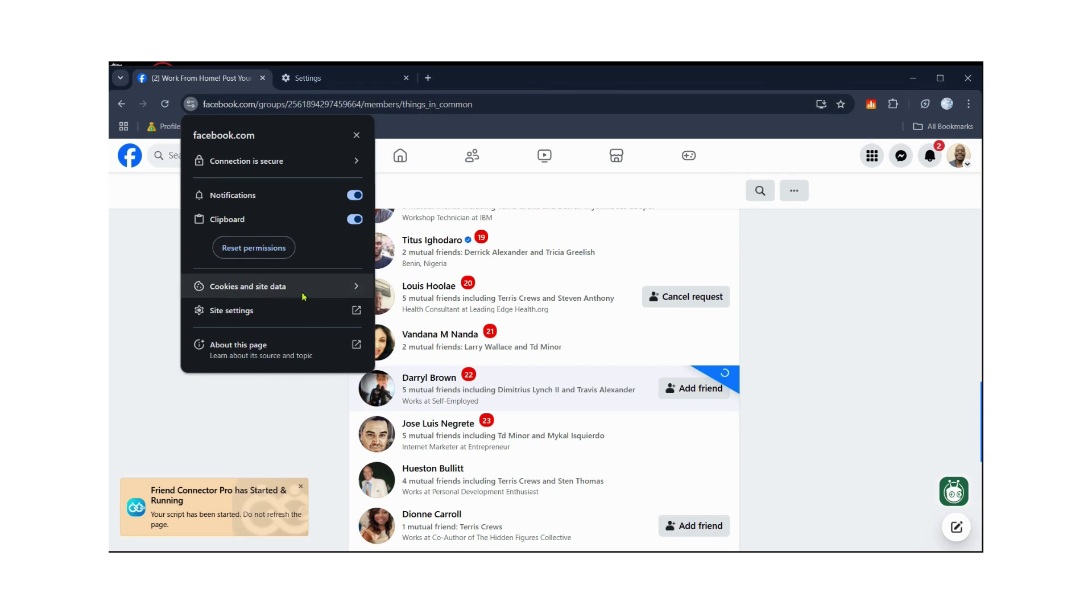
click(305, 318)
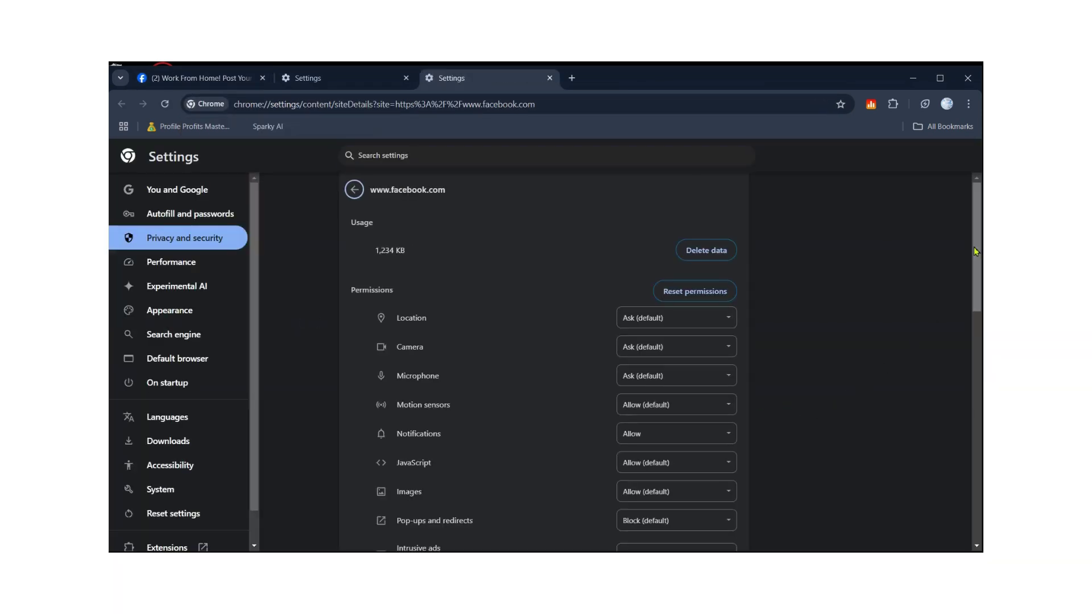
drag(977, 251, 980, 323)
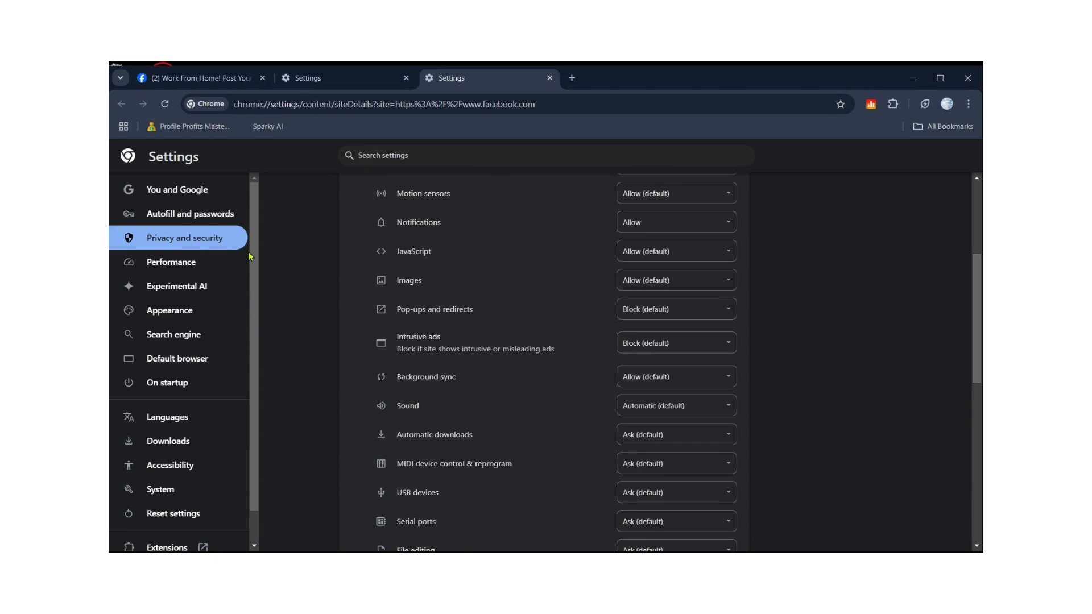
drag(976, 265, 977, 362)
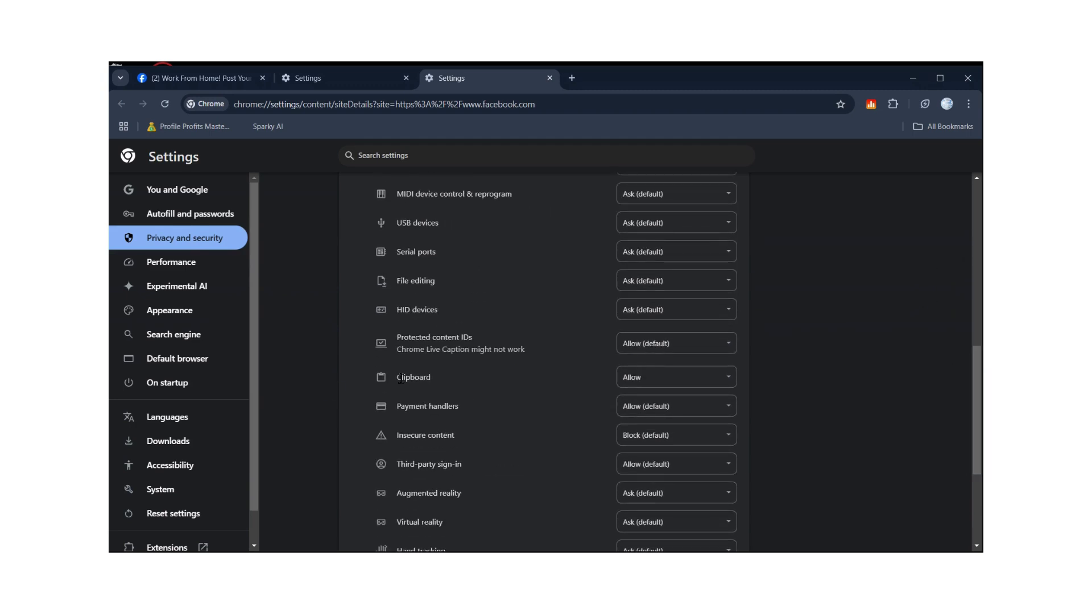
click(653, 380)
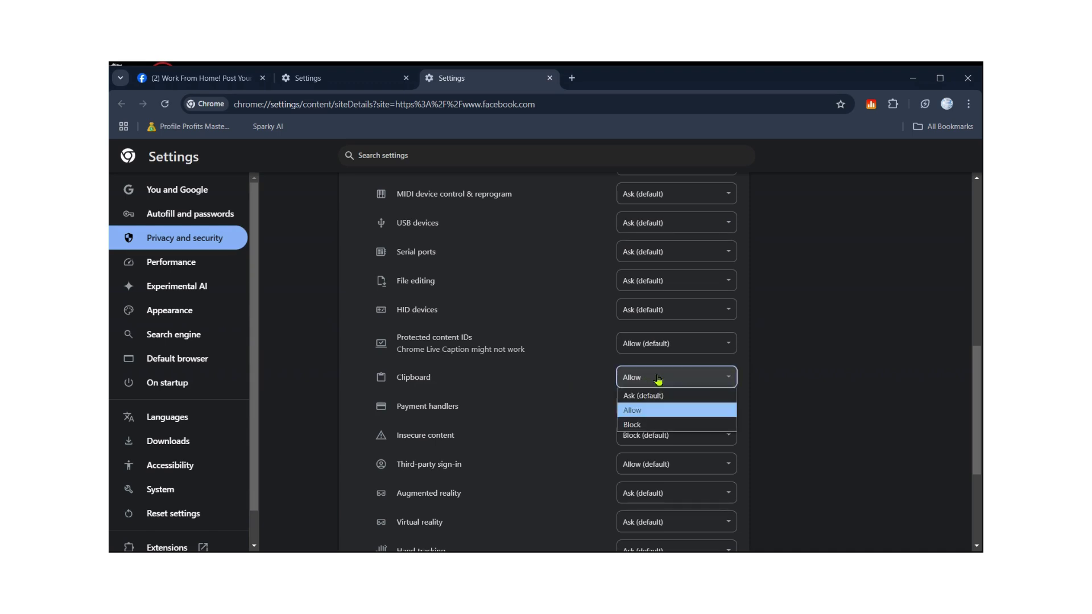
click(822, 376)
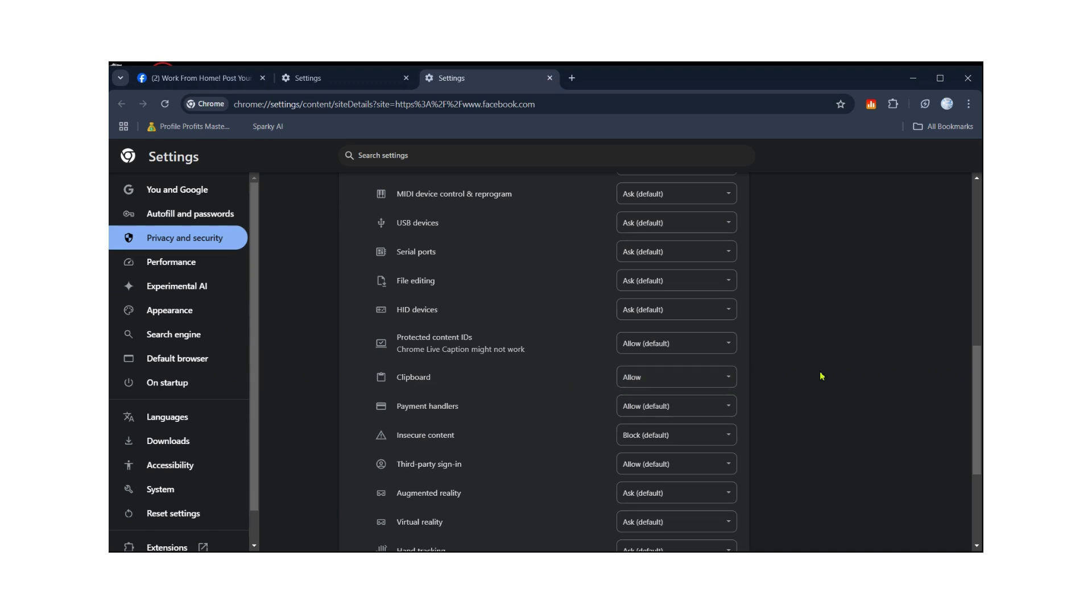
Switch back to the Facebook group members tab.
click(210, 86)
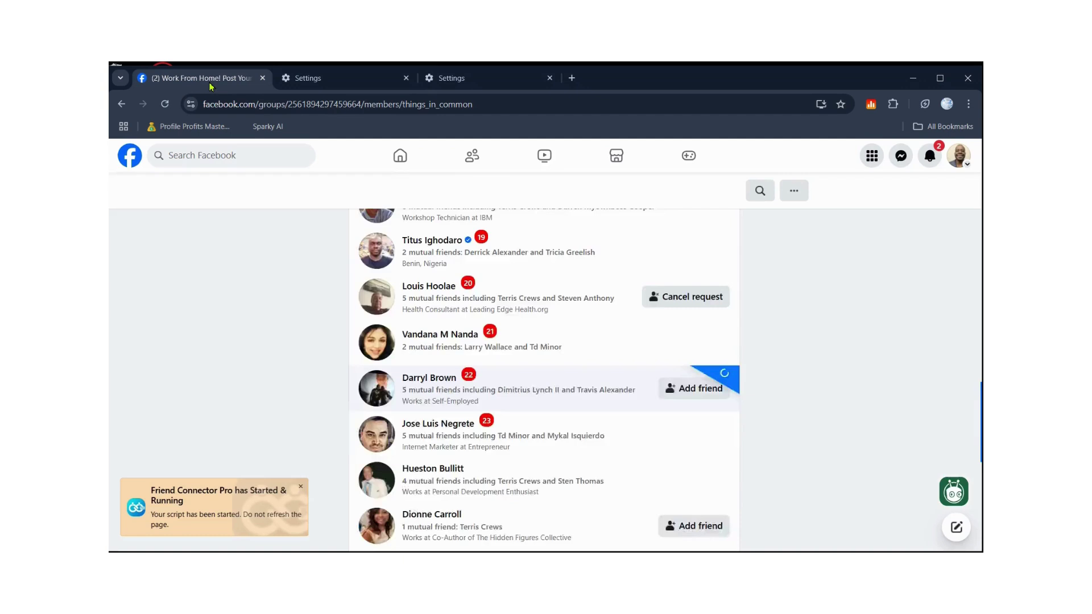